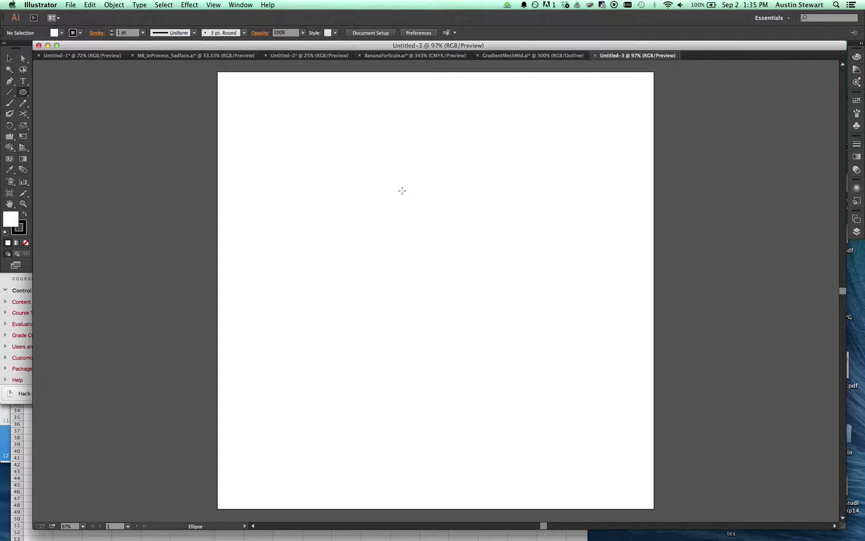
# Draw a circle 200 px in diameter and duplicate it into a two-by-two cluster of overlapping circles.
pyautogui.moveTo(390, 179); pyautogui.dragTo(435, 221)
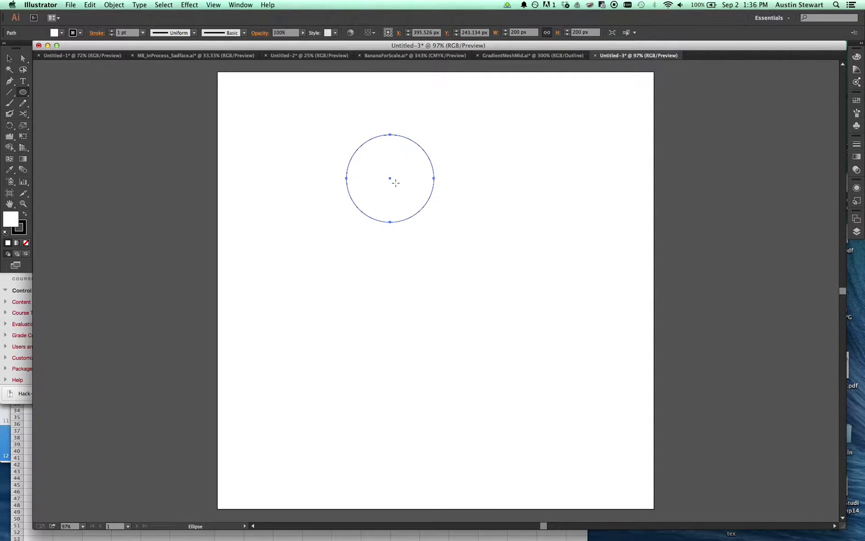
pyautogui.press('v')
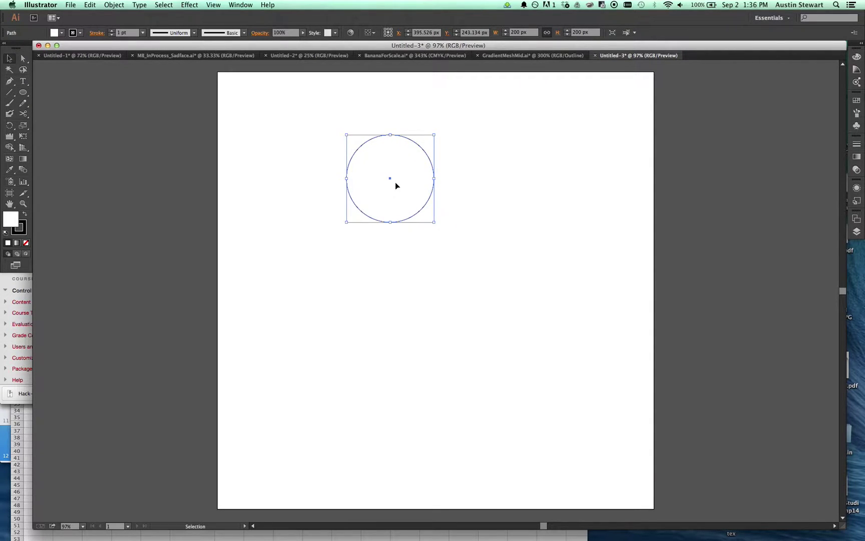
pyautogui.moveTo(395, 181); pyautogui.dragTo(455, 178)
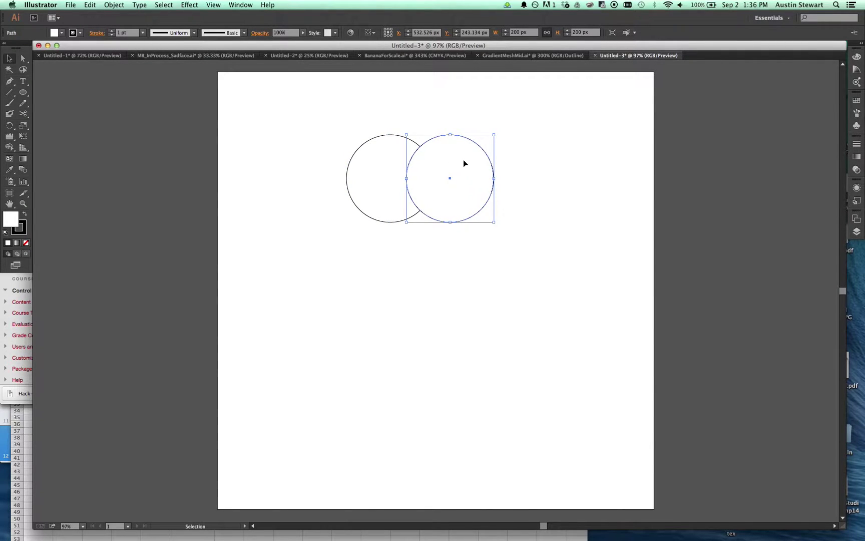
pyautogui.moveTo(332, 125); pyautogui.dragTo(543, 199)
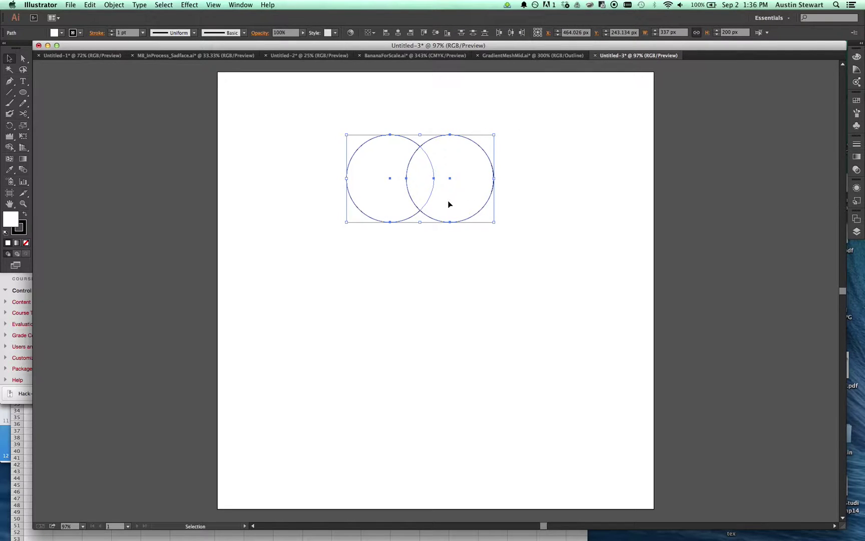
pyautogui.moveTo(449, 195); pyautogui.dragTo(448, 242)
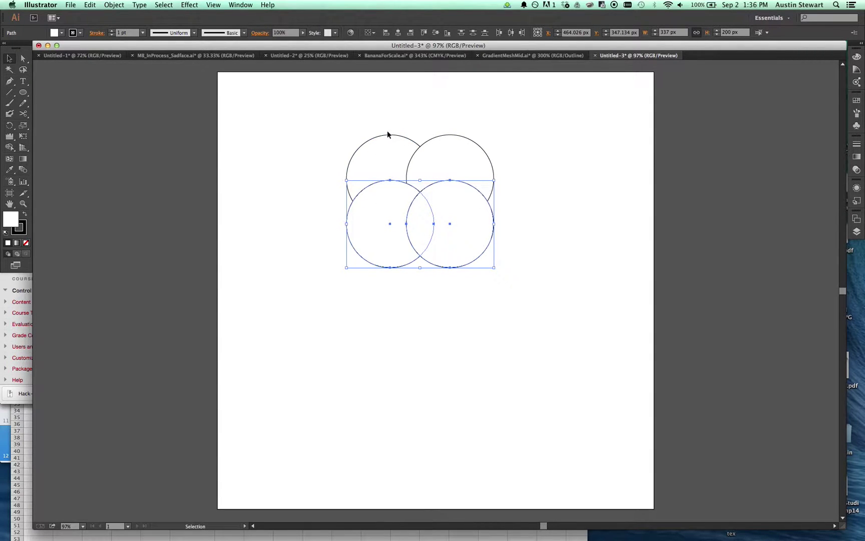
# Show the document's layers and fill the lower-left circle with cyan.
pyautogui.click(856, 231)
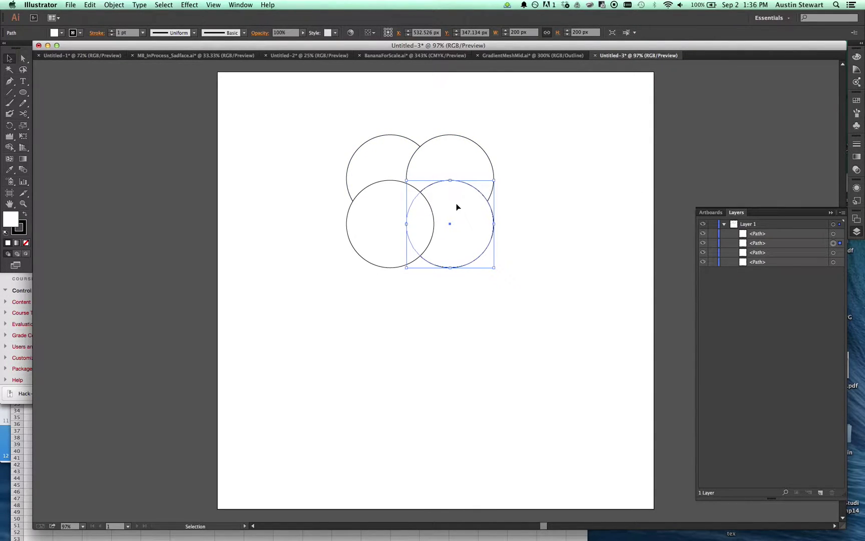
pyautogui.click(293, 168)
pyautogui.click(399, 215)
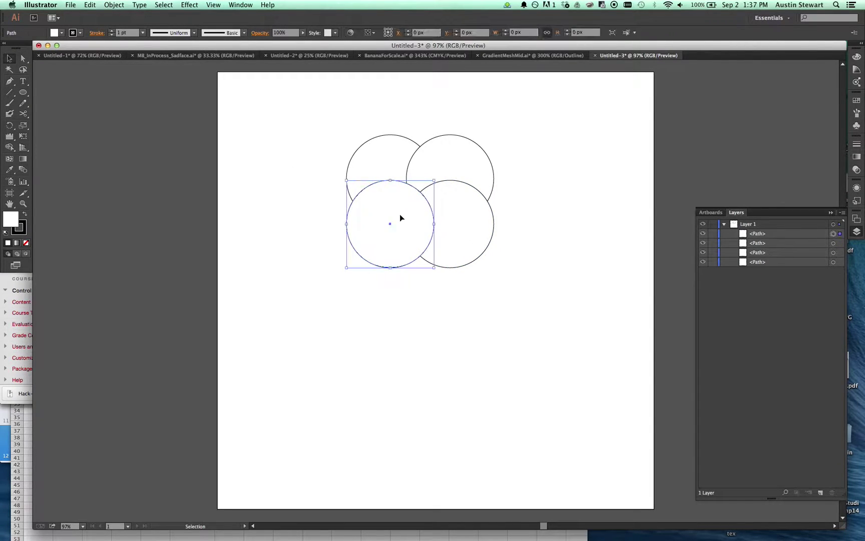
pyautogui.click(61, 33)
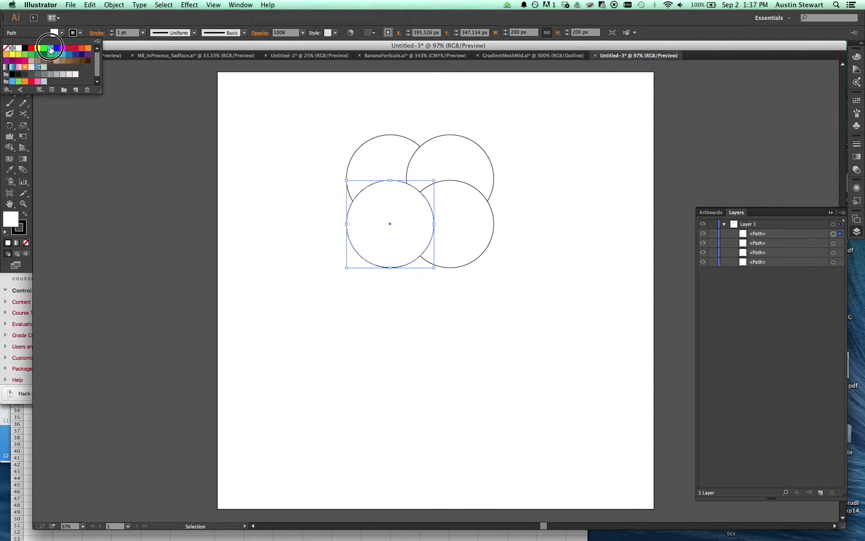
pyautogui.click(50, 49)
# Fill the upper-left circle with yellow and leave isolation mode.
pyautogui.doubleClick(389, 157)
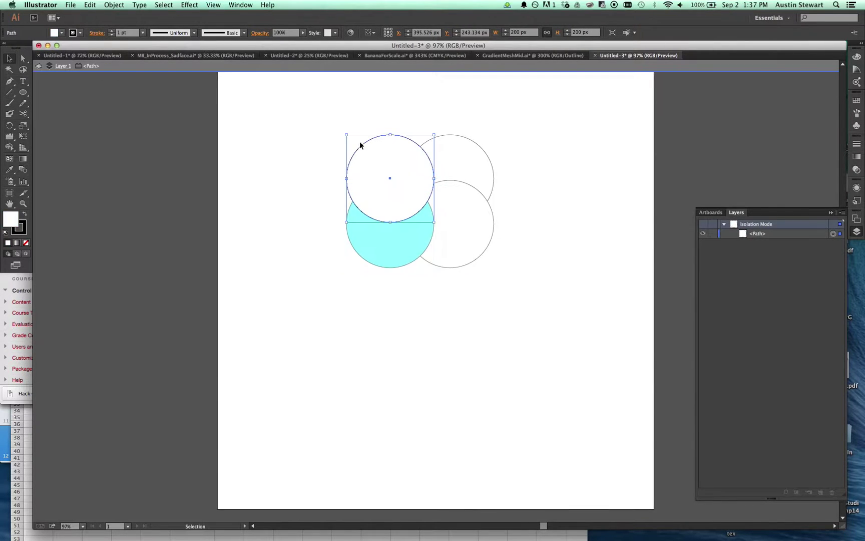
pyautogui.click(61, 33)
pyautogui.click(37, 48)
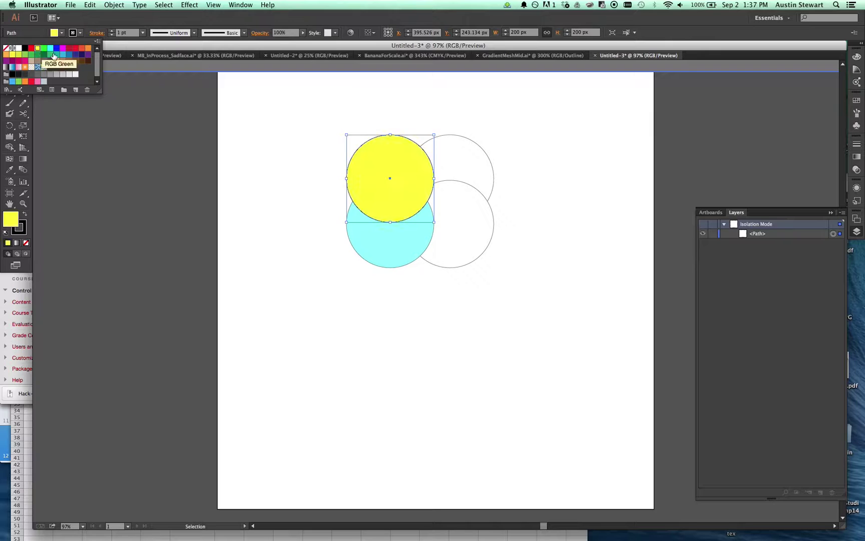
pyautogui.click(461, 162)
pyautogui.doubleClick(461, 161)
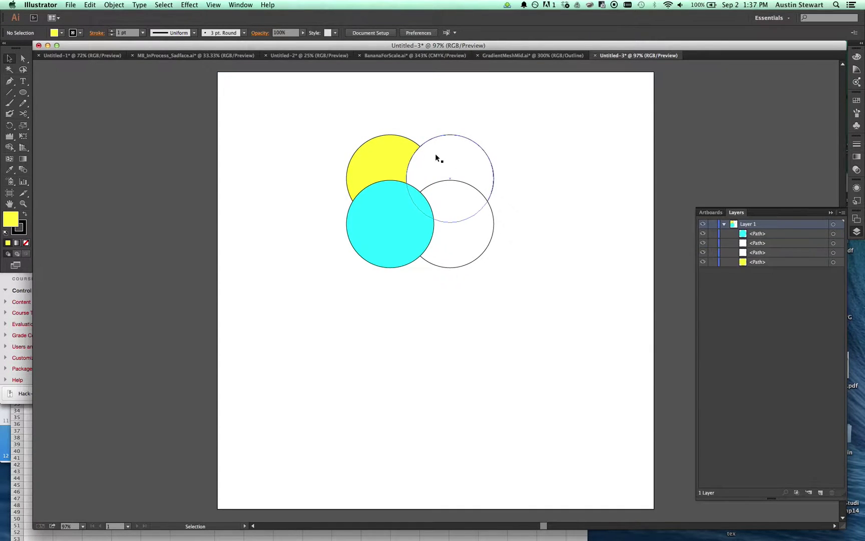
# Fill the upper-right circle with magenta.
pyautogui.click(62, 33)
pyautogui.click(63, 48)
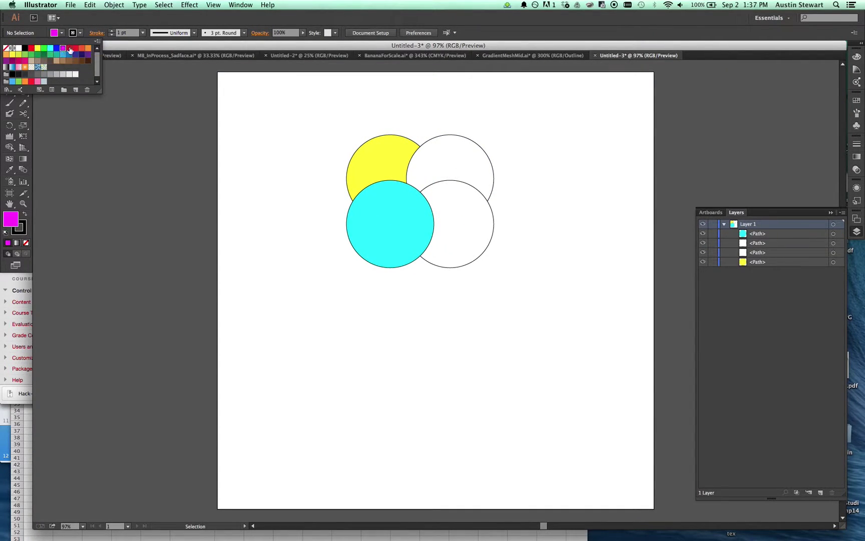
pyautogui.click(448, 166)
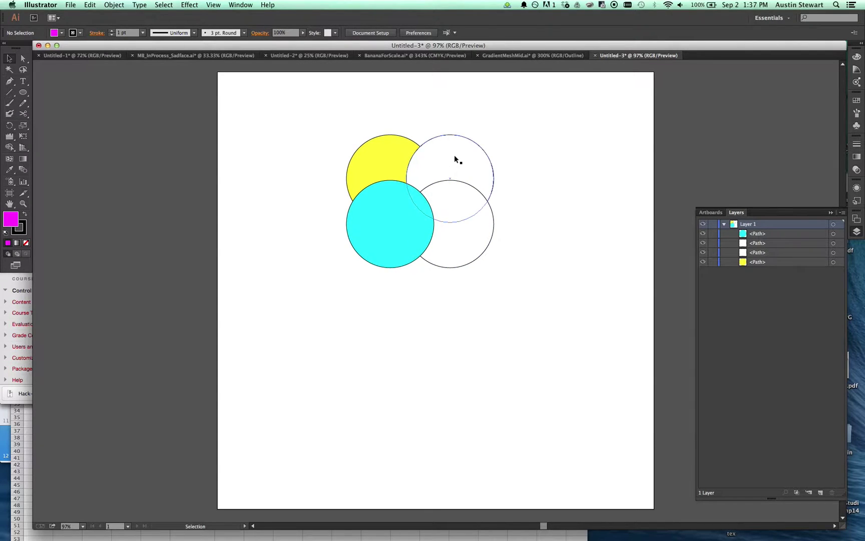
pyautogui.click(454, 155)
pyautogui.click(58, 33)
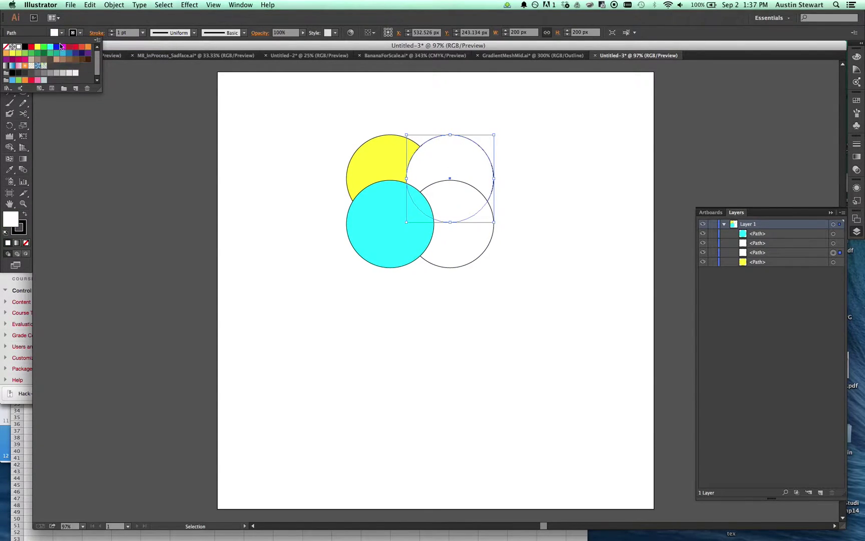
pyautogui.click(63, 47)
# Fill the lower-right circle with blue and deselect it.
pyautogui.click(458, 229)
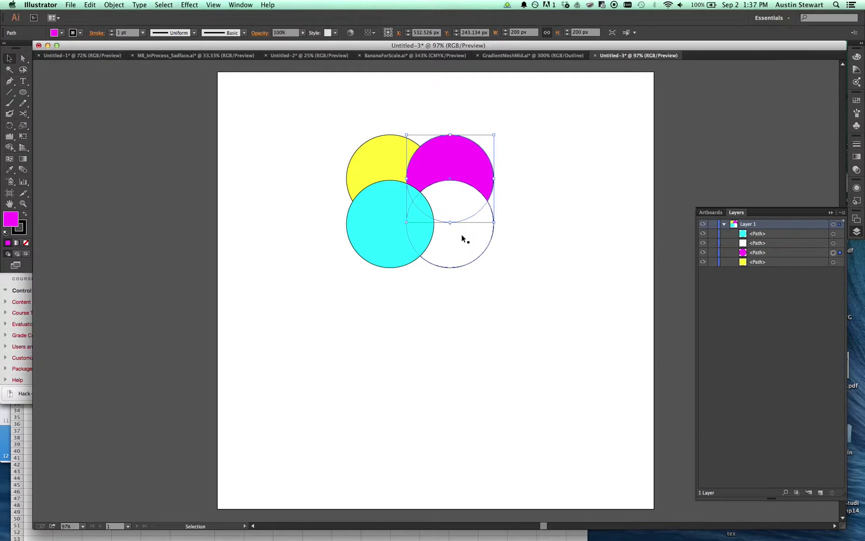
pyautogui.click(461, 235)
pyautogui.click(73, 33)
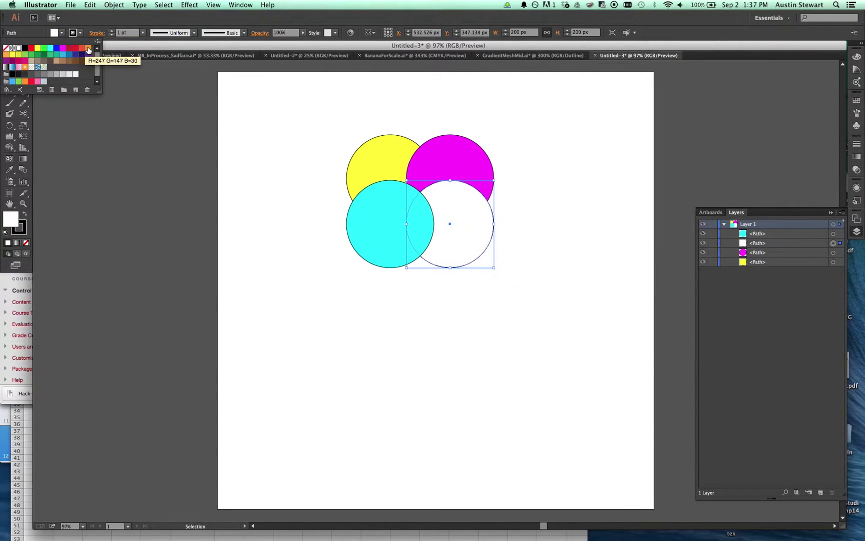
pyautogui.click(56, 49)
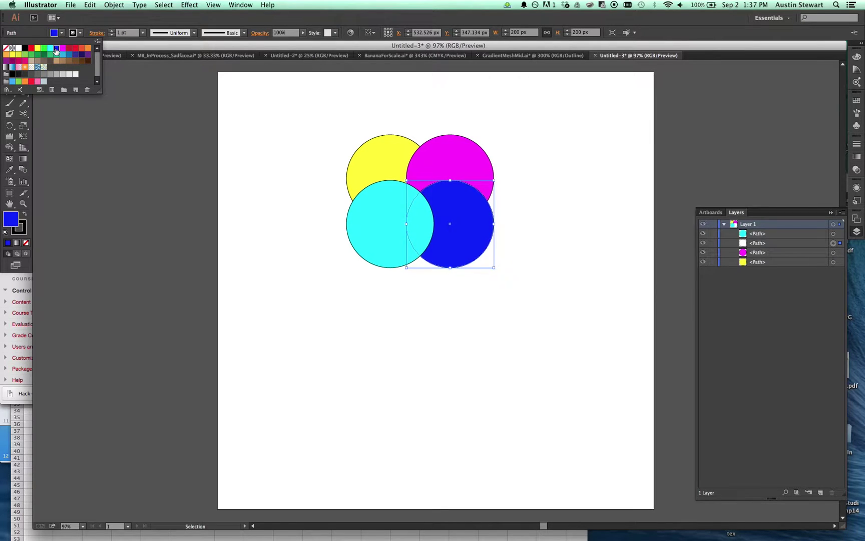
pyautogui.click(336, 144)
pyautogui.click(528, 151)
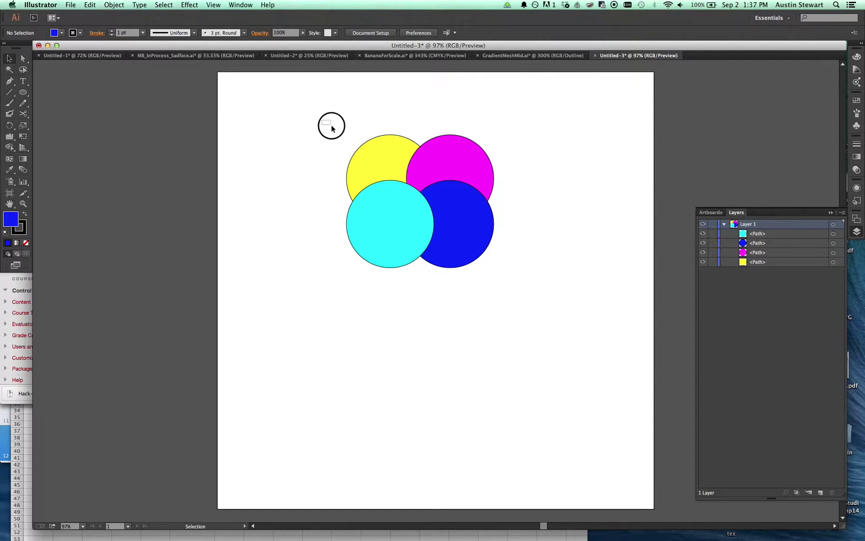
# Set the opacity of all four circles to 50% and deselect them.
pyautogui.moveTo(330, 125); pyautogui.dragTo(527, 283)
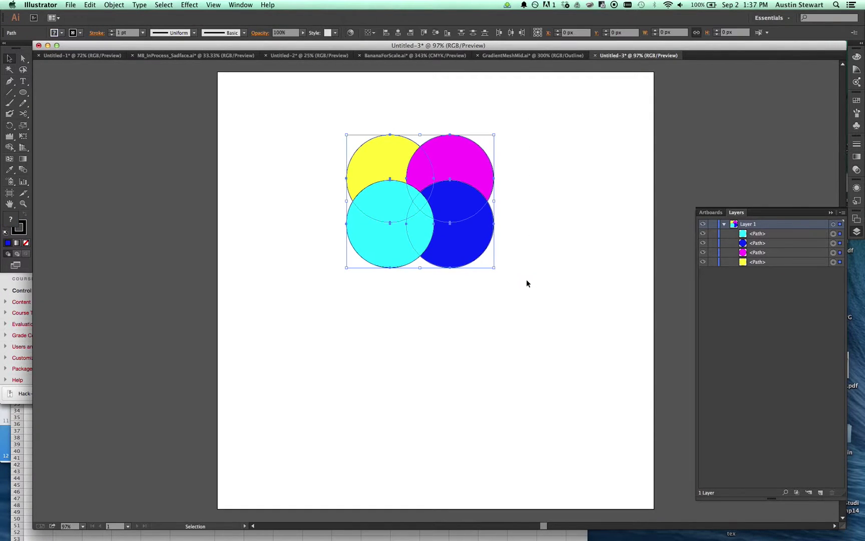
pyautogui.click(302, 34)
pyautogui.moveTo(303, 41); pyautogui.dragTo(284, 44)
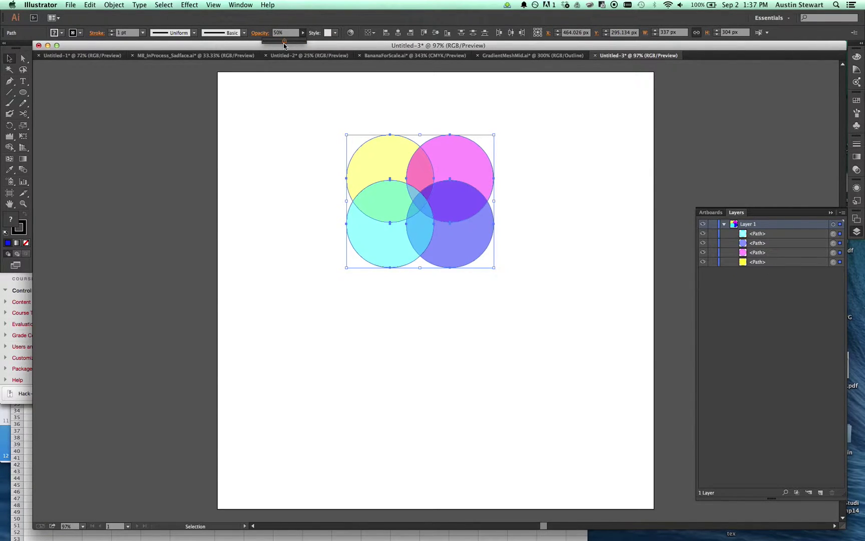
pyautogui.click(315, 146)
pyautogui.click(315, 147)
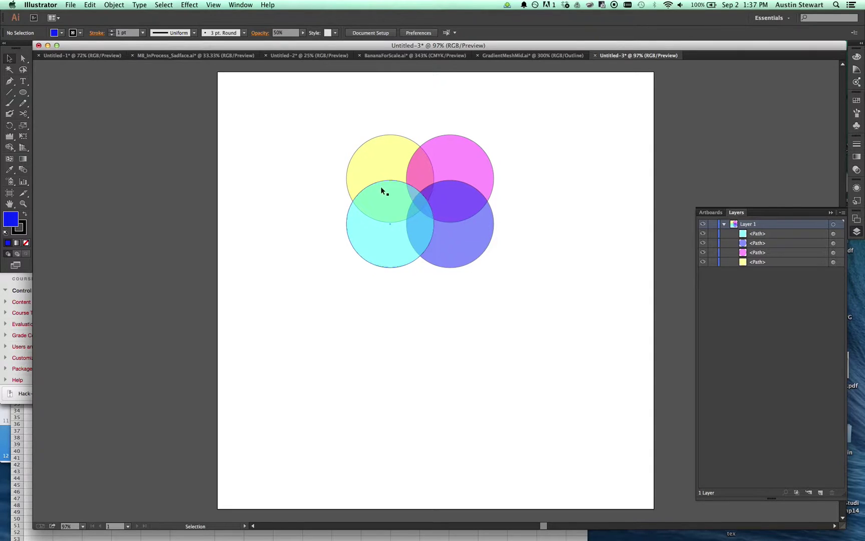
# Set the yellow circle's opacity to 70%.
pyautogui.click(379, 147)
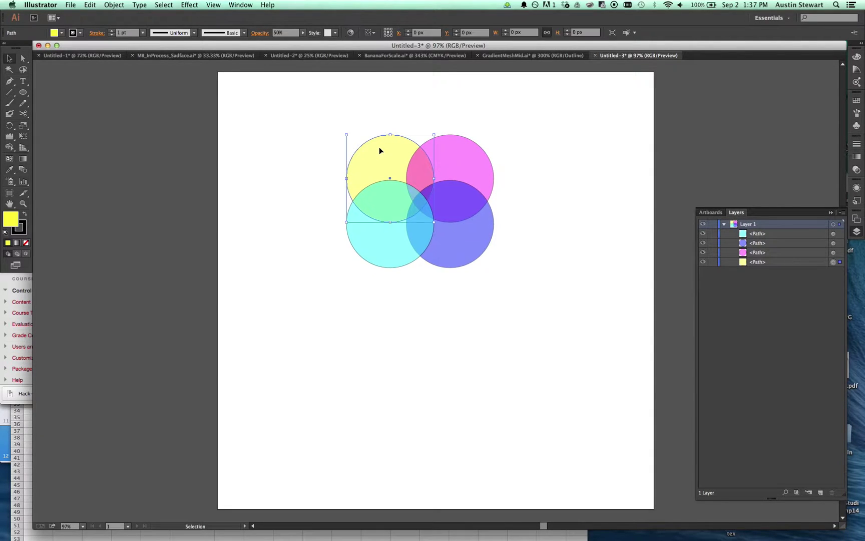
pyautogui.click(303, 33)
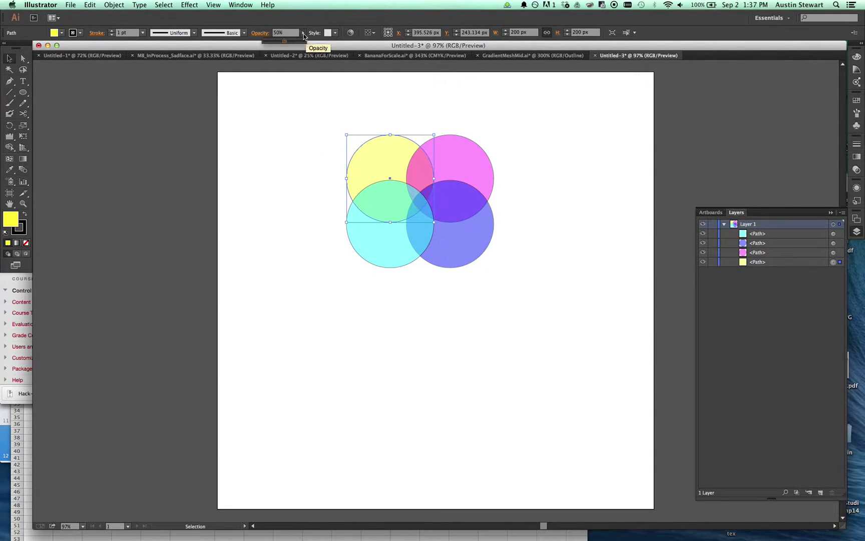
pyautogui.moveTo(284, 42); pyautogui.dragTo(293, 42)
pyautogui.click(293, 133)
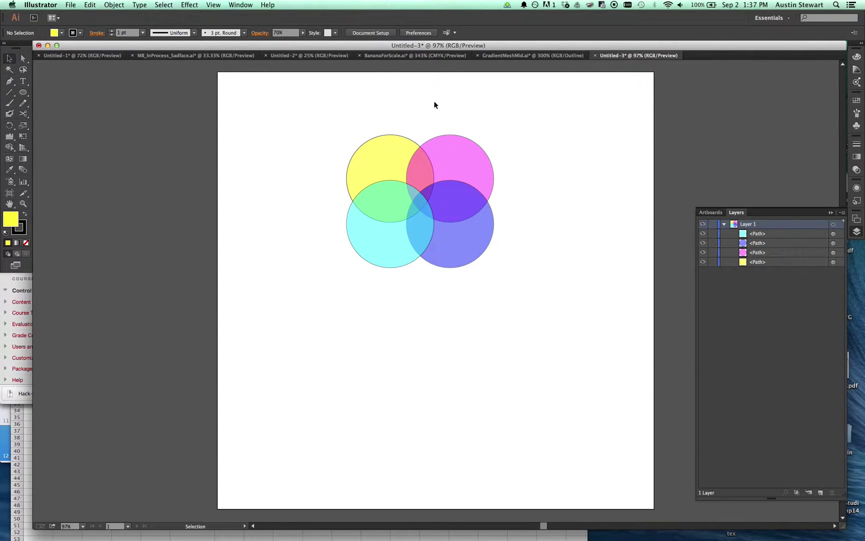
# Apply the Multiply blending mode to all four circles.
pyautogui.moveTo(322, 105); pyautogui.dragTo(517, 329)
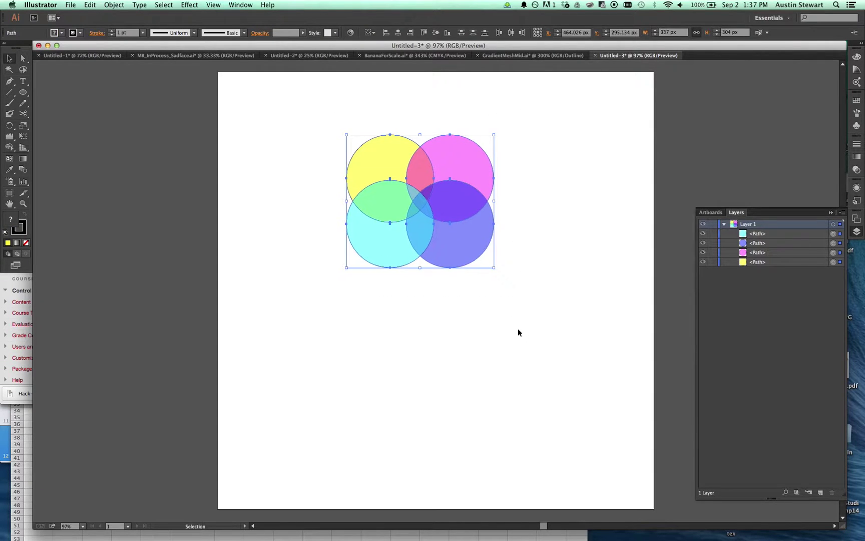
pyautogui.click(257, 34)
pyautogui.click(203, 46)
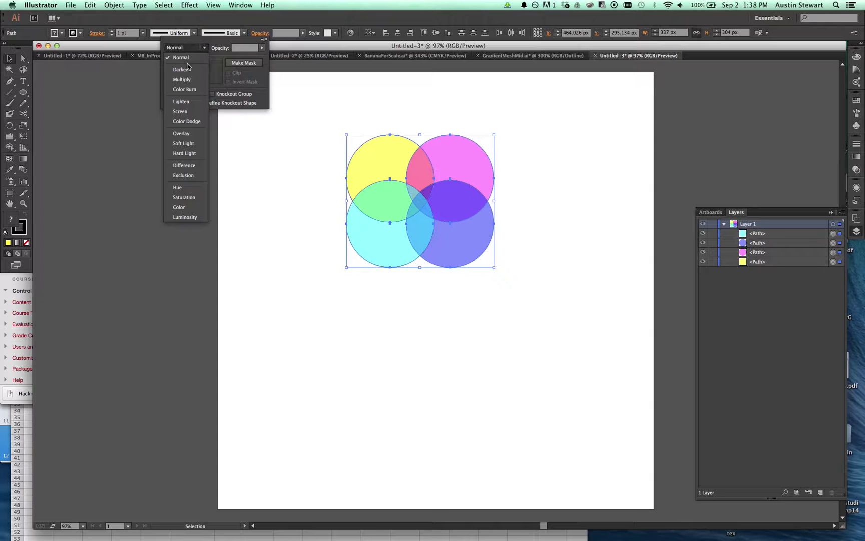
pyautogui.click(183, 80)
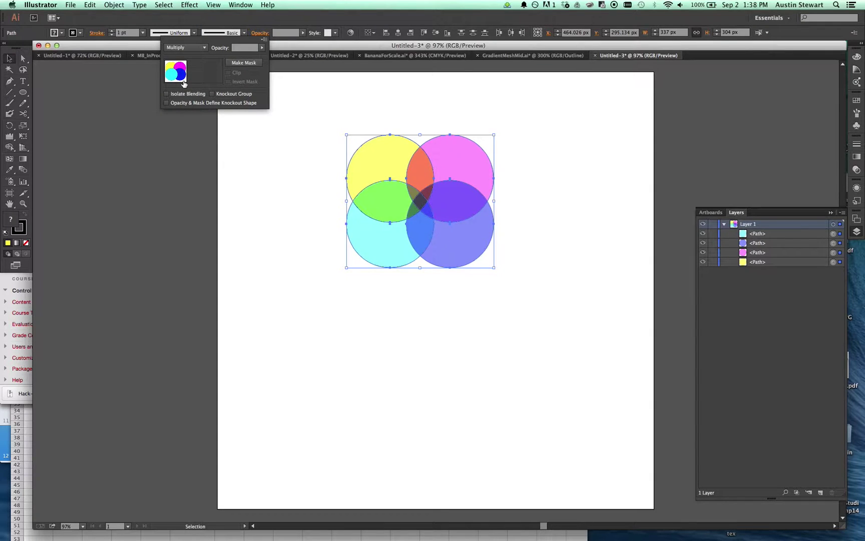
pyautogui.click(320, 103)
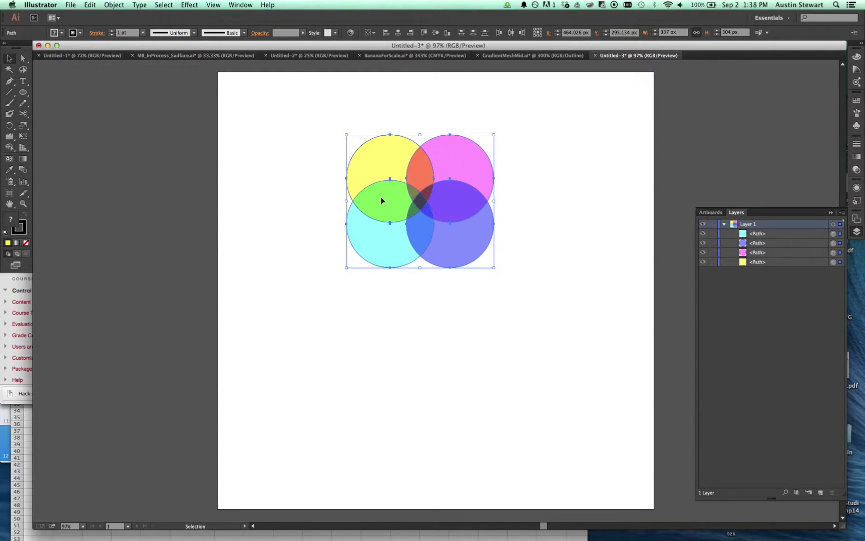
pyautogui.click(302, 104)
# Make a new pattern from the four selected circles and accept the swatch notice.
pyautogui.click(114, 5)
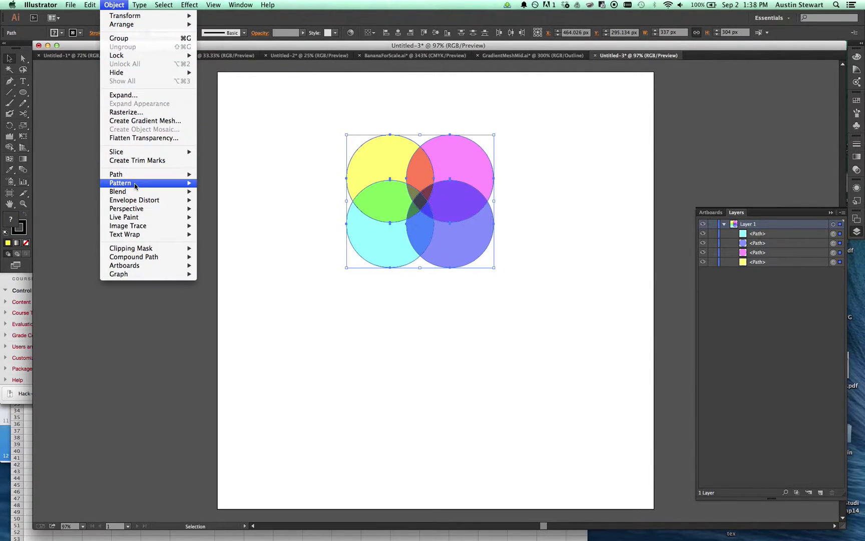
pyautogui.moveTo(197, 186)
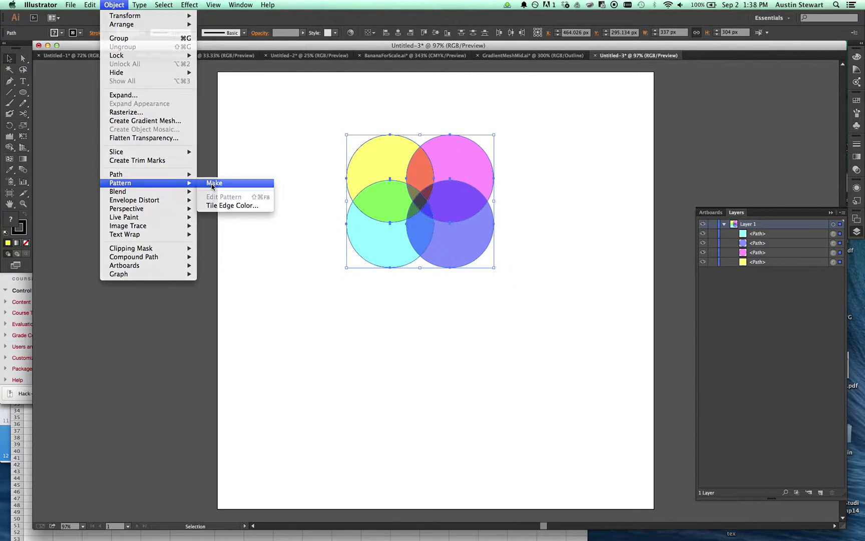
pyautogui.click(213, 183)
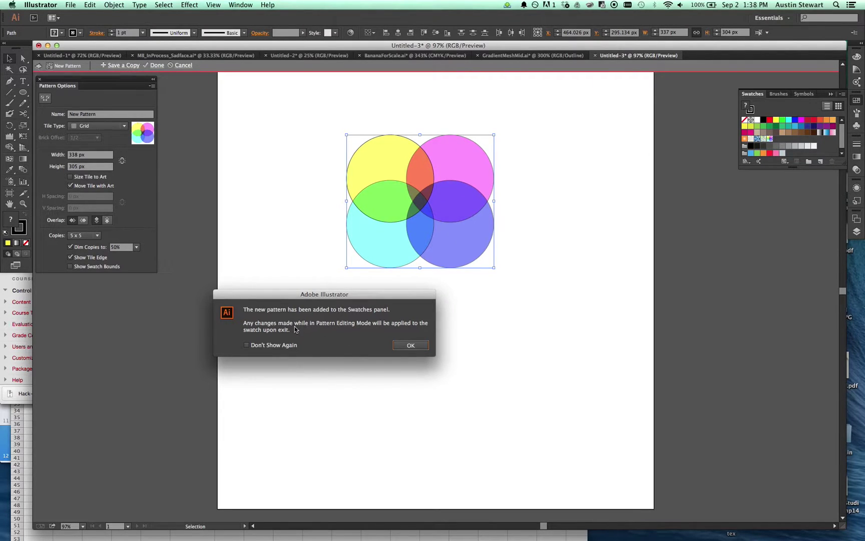
pyautogui.click(409, 346)
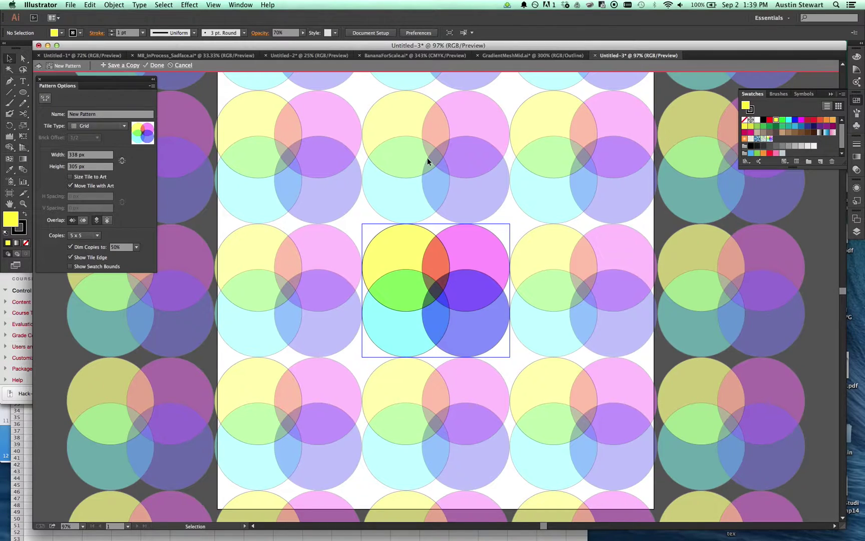
# Move the pattern options beside the artwork tile and set the tile type to Brick by Row.
pyautogui.moveTo(109, 81); pyautogui.dragTo(315, 172)
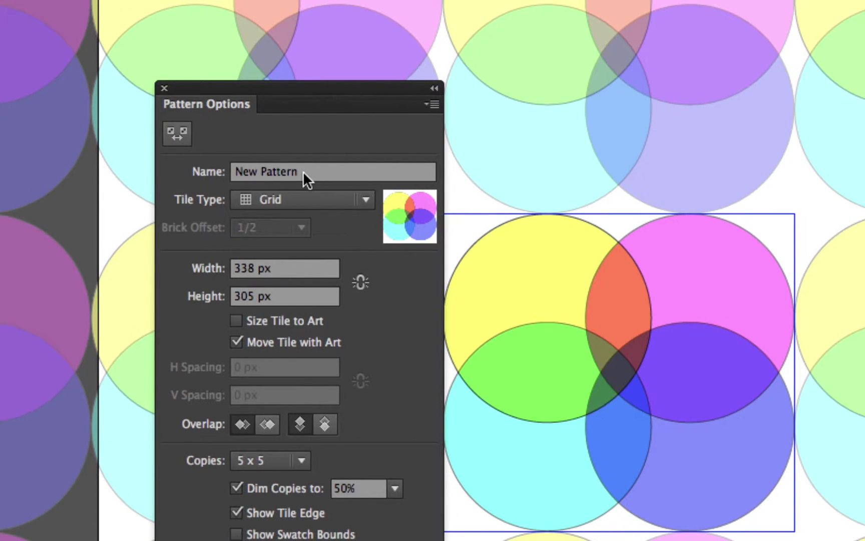
pyautogui.click(365, 198)
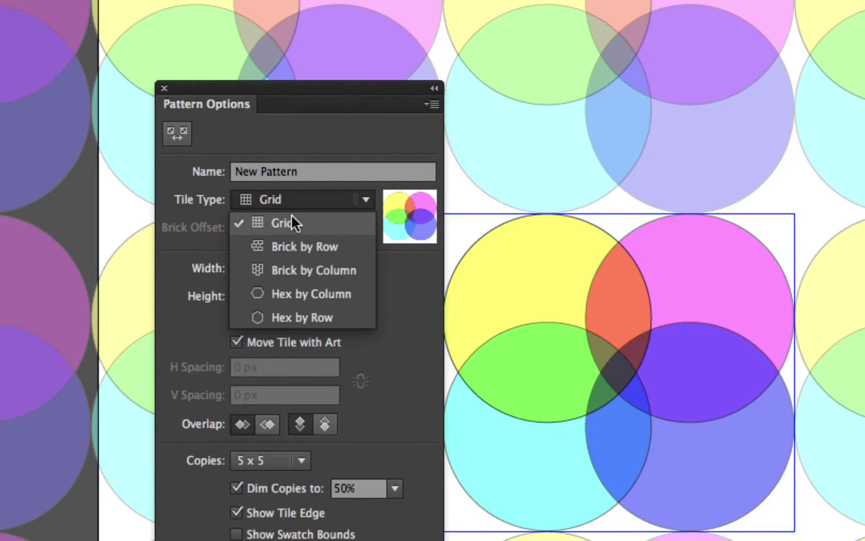
pyautogui.click(313, 243)
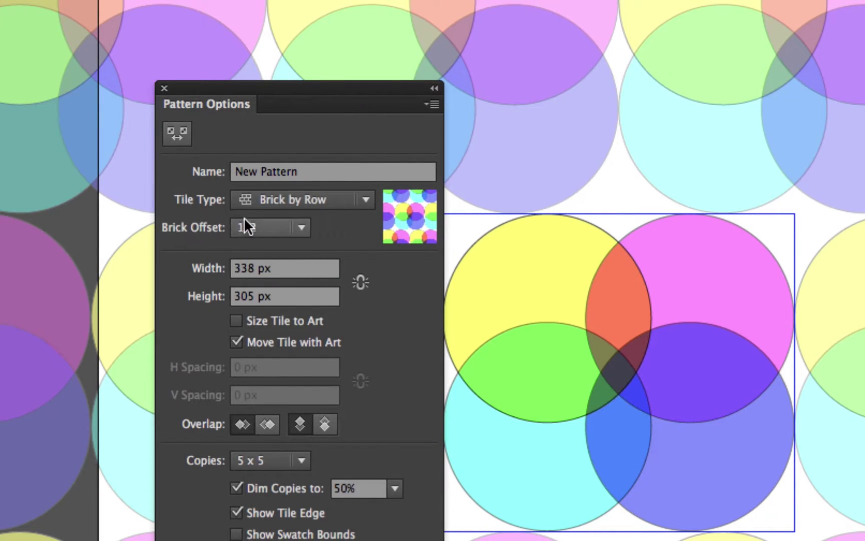
# Try a brick offset of 1/4 for the pattern tiles, and settle on 2/3.
pyautogui.click(300, 228)
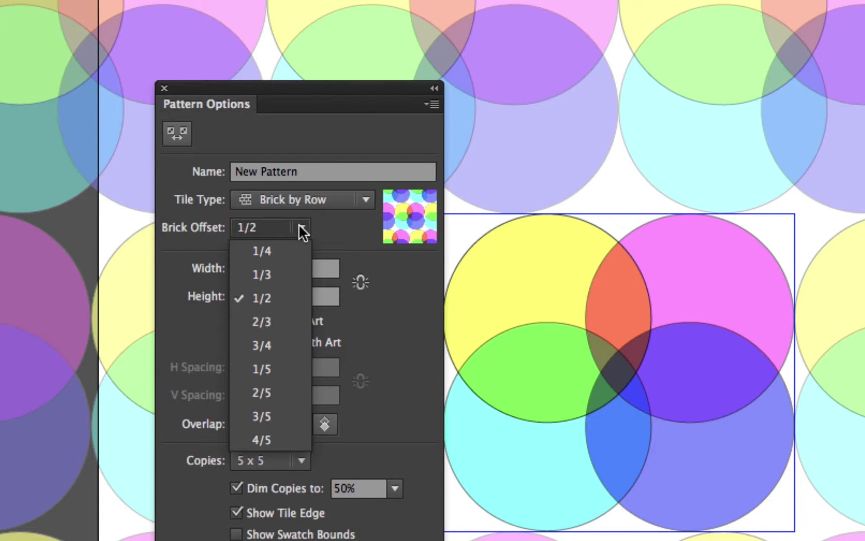
pyautogui.click(284, 250)
pyautogui.click(296, 228)
pyautogui.click(288, 321)
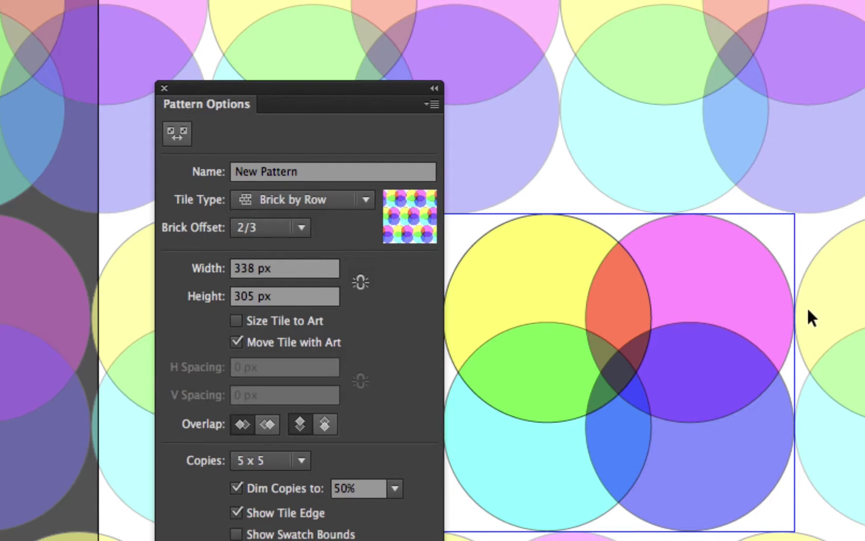
# Set the pattern tile's width to 300 px and its height to 250 px.
pyautogui.doubleClick(252, 269)
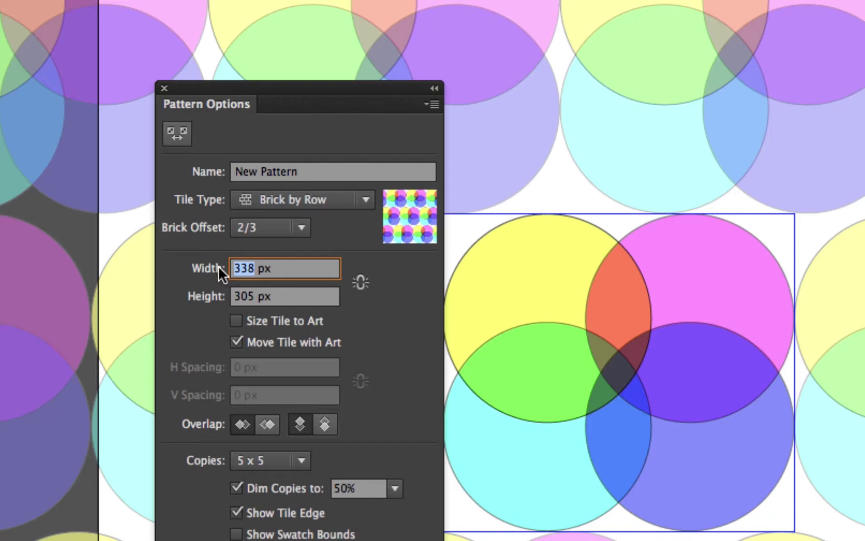
pyautogui.write('300')
pyautogui.press('Tab')
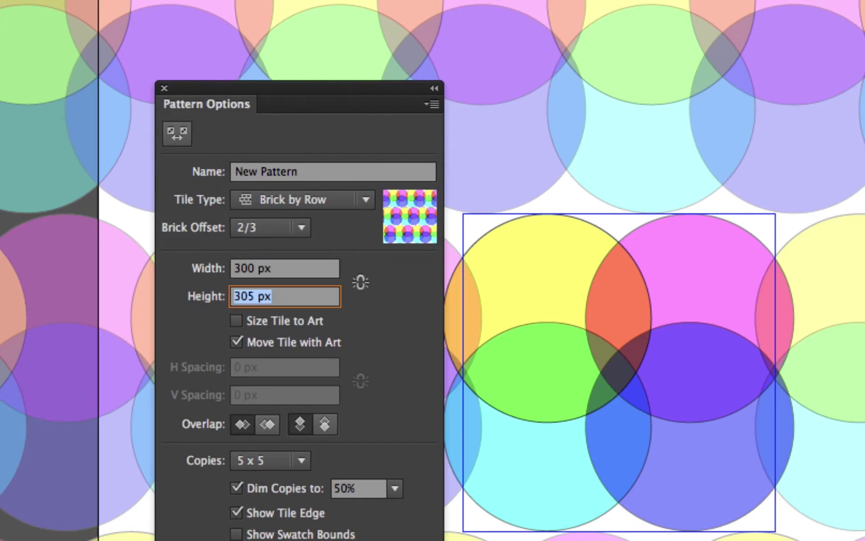
pyautogui.write('250')
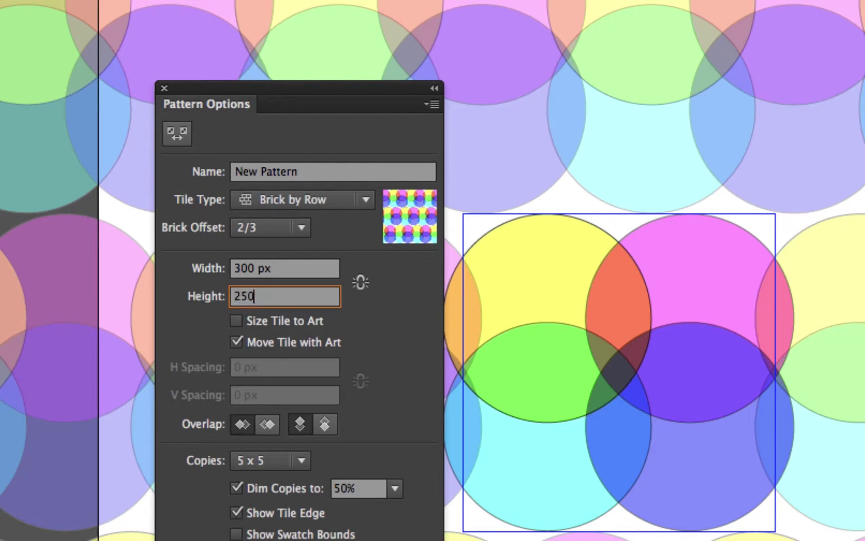
pyautogui.press('Tab')
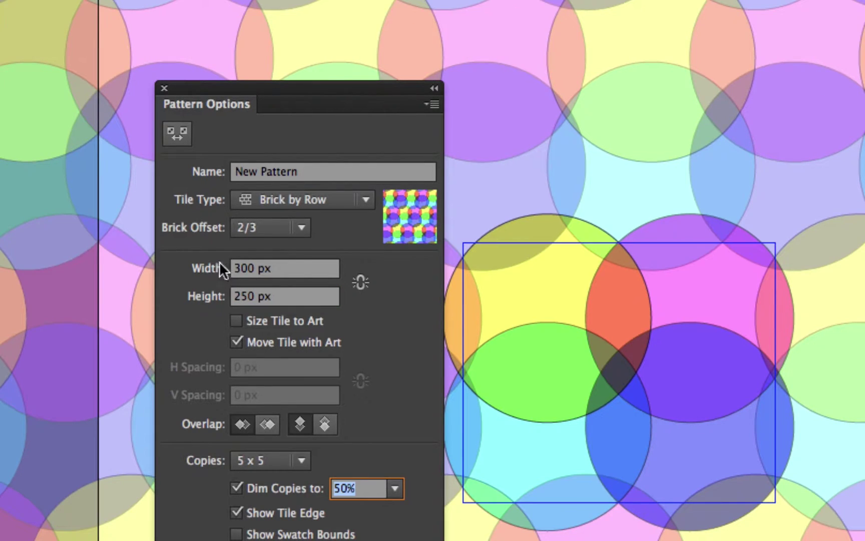
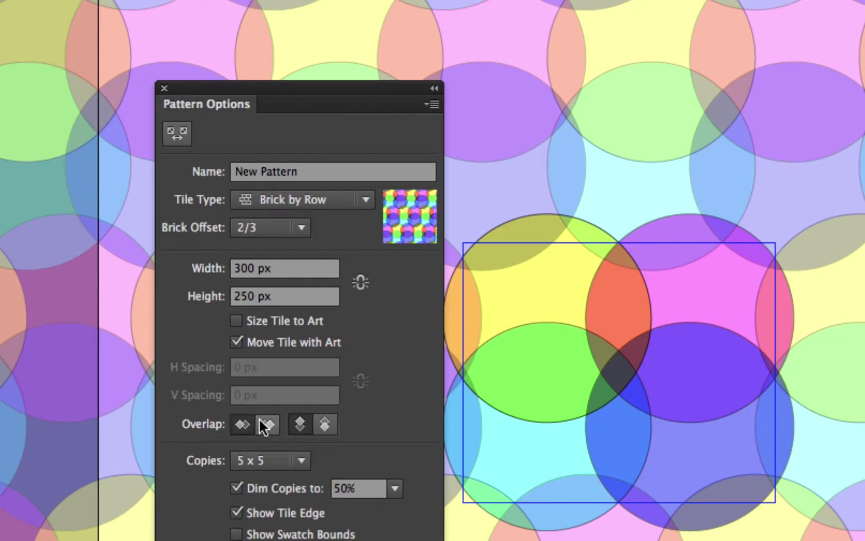
# Try the alternative horizontal and vertical tile overlap orders, and restore the original left-in-front and top-in-front settings.
pyautogui.click(240, 424)
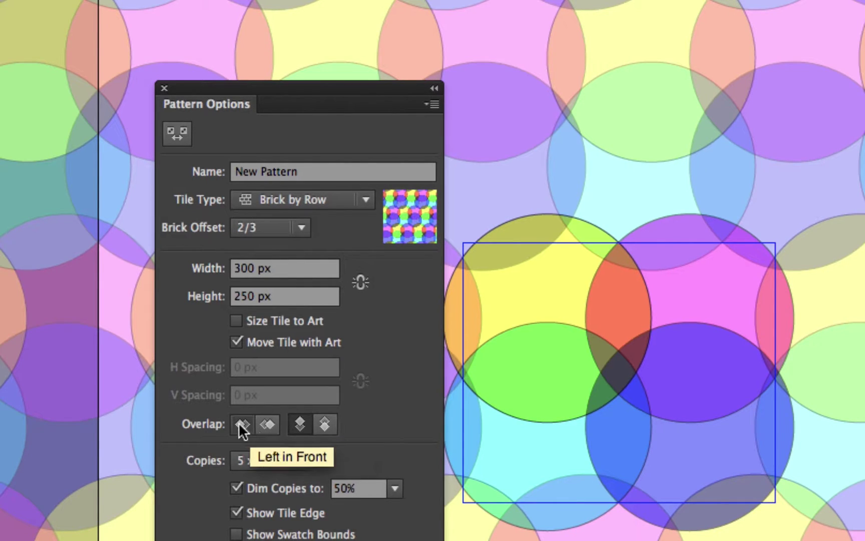
pyautogui.click(268, 424)
pyautogui.click(239, 423)
pyautogui.click(325, 425)
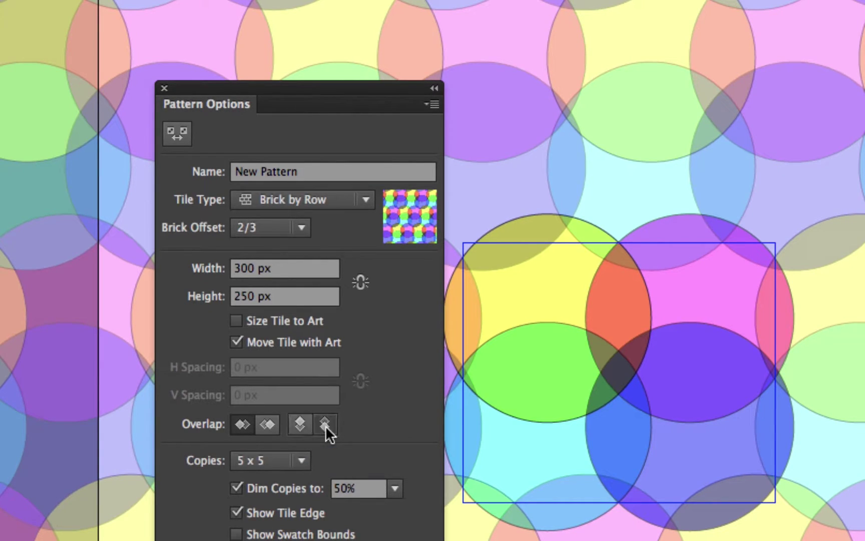
pyautogui.click(301, 426)
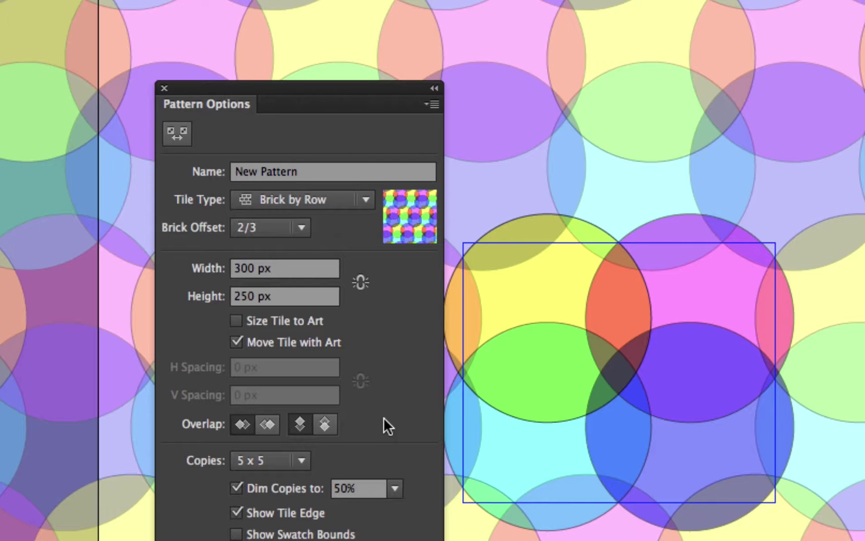
# Preview the pattern with 3 x 3 copies, and return the preview to 5 x 5 copies.
pyautogui.moveTo(286, 87); pyautogui.dragTo(295, 23)
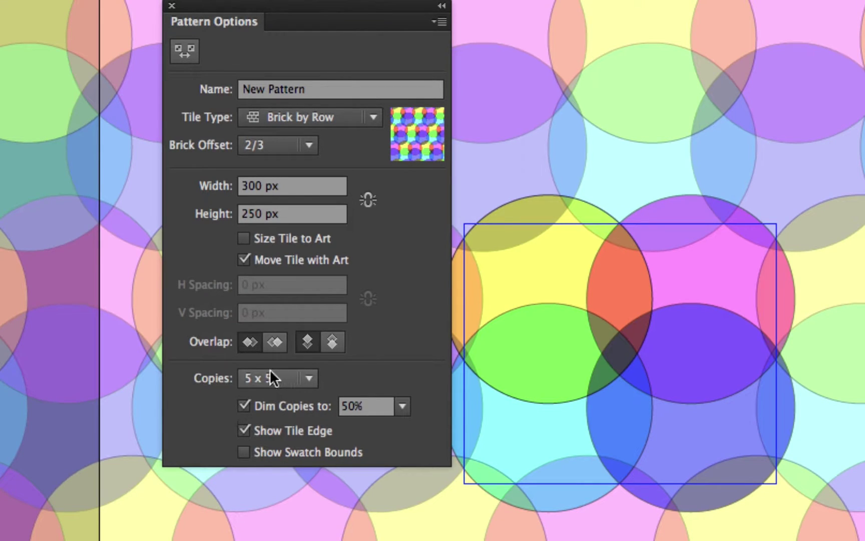
pyautogui.click(309, 375)
pyautogui.click(284, 425)
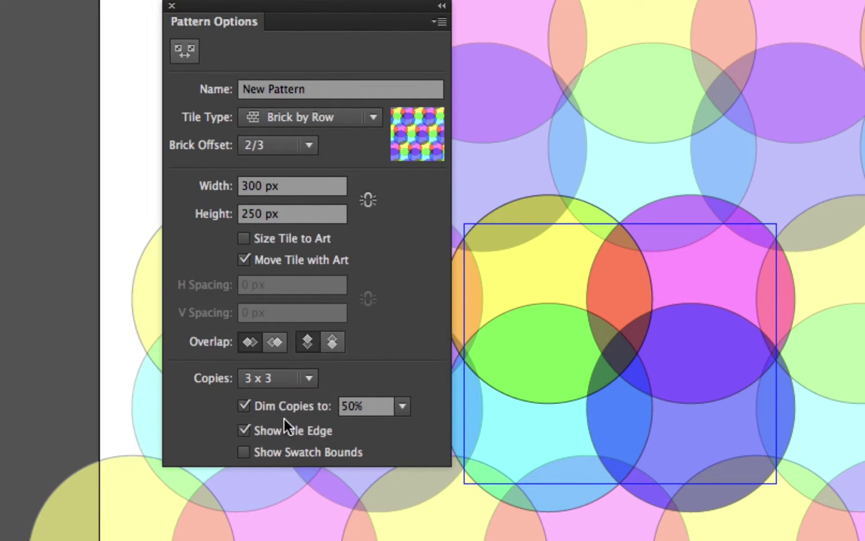
pyautogui.click(303, 377)
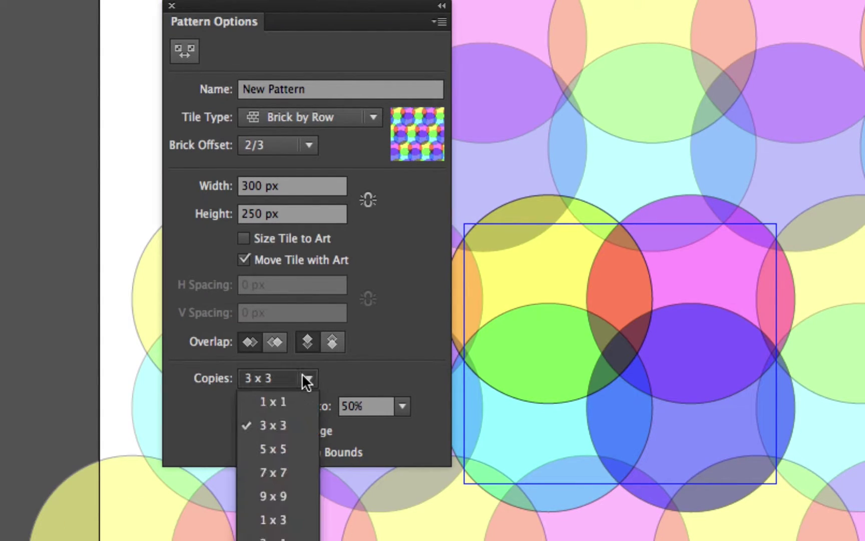
pyautogui.click(284, 449)
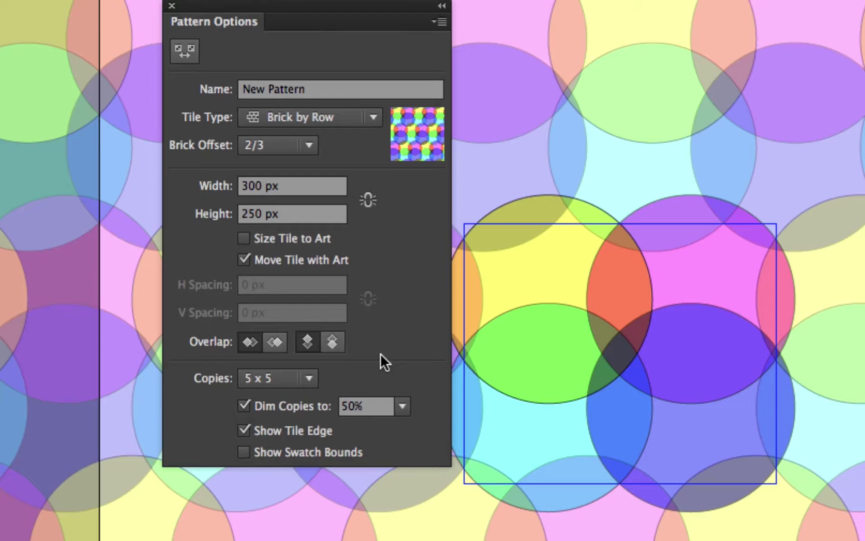
# Turn the dimming of the pattern copies off and back on, and toggle the tile edge display.
pyautogui.click(630, 318)
pyautogui.click(245, 405)
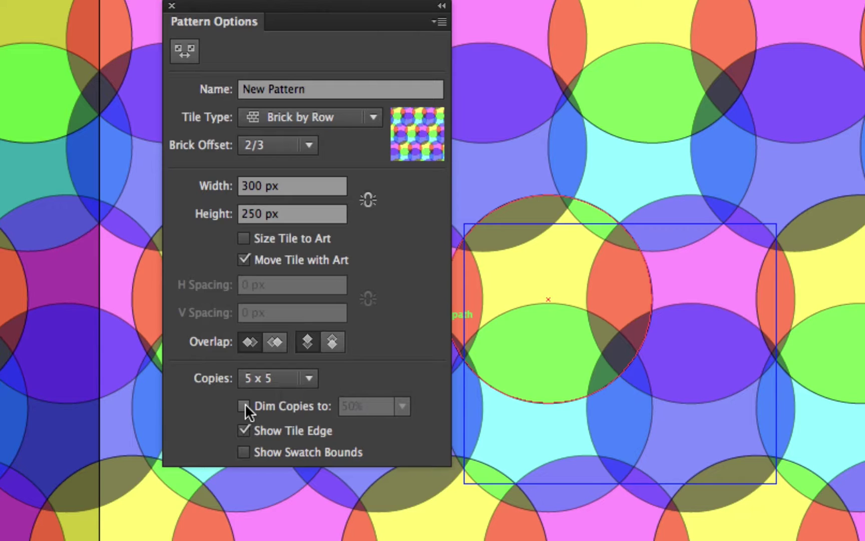
pyautogui.click(244, 404)
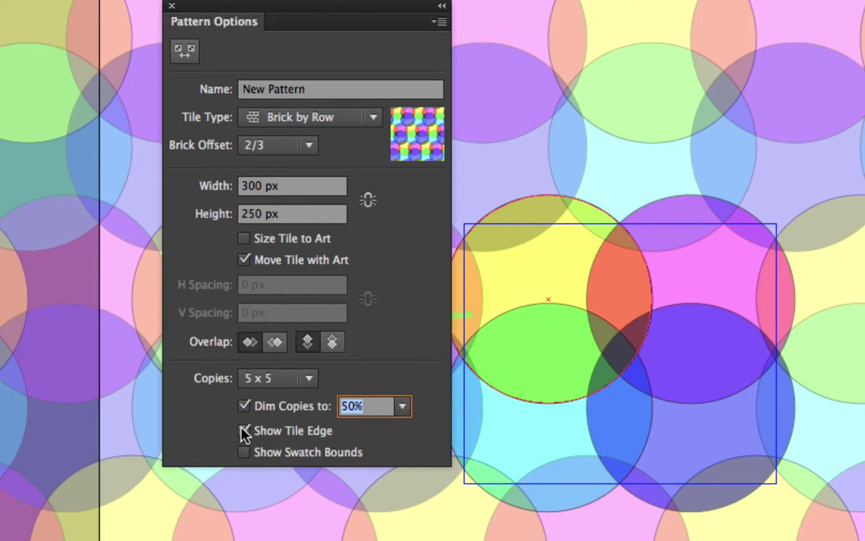
pyautogui.click(242, 429)
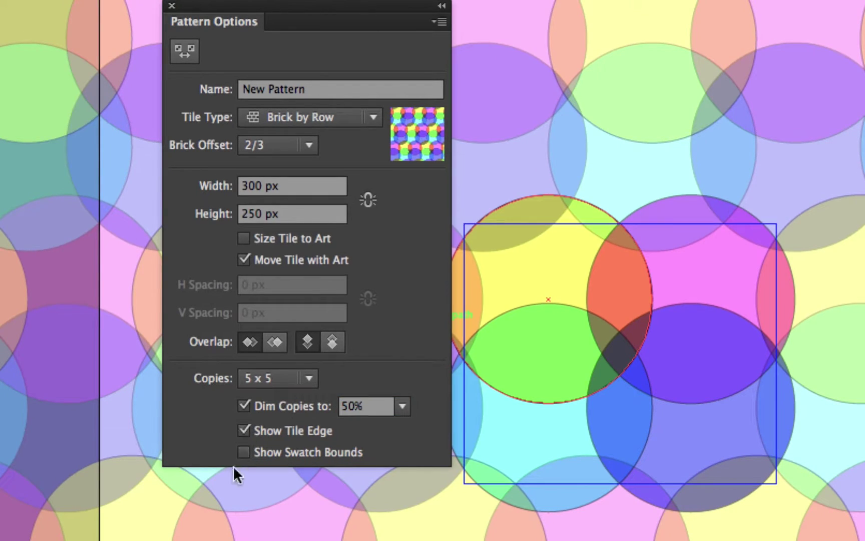
# Show the pattern's swatch bounds, toggle the tile edge off and on, and hide the swatch bounds again.
pyautogui.click(243, 451)
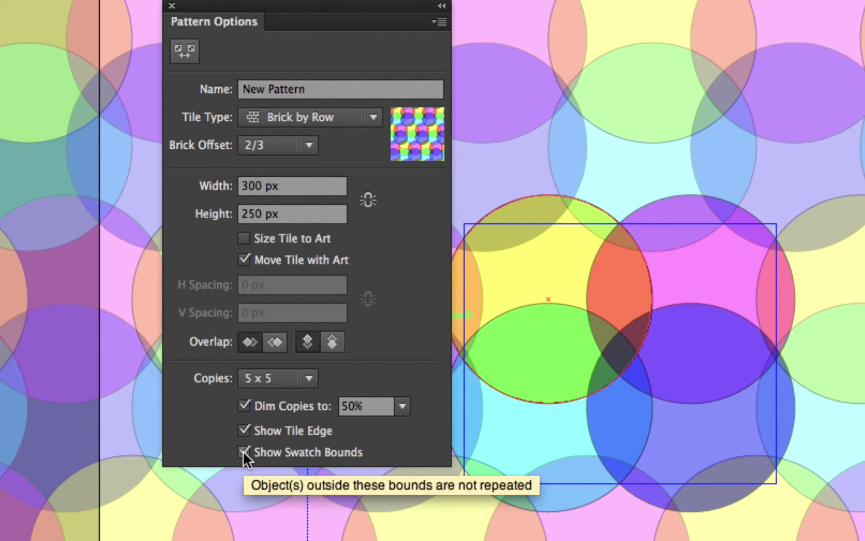
pyautogui.click(523, 347)
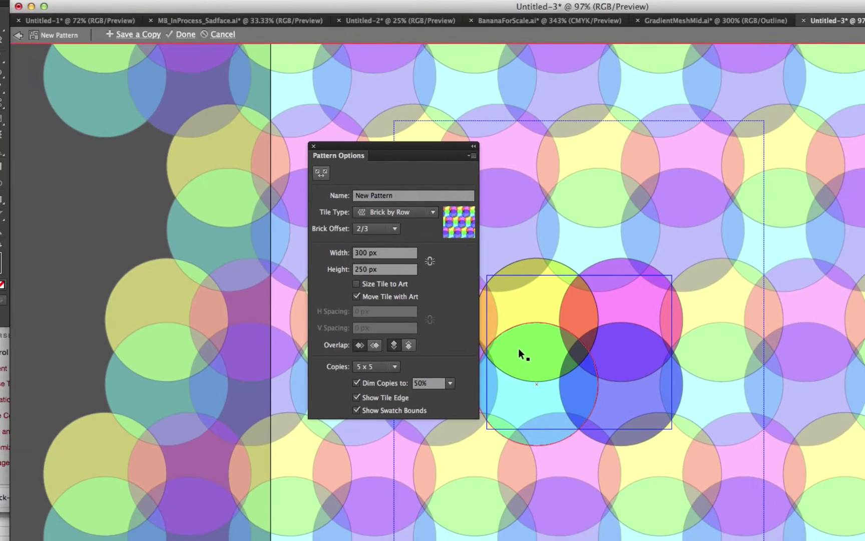
pyautogui.click(369, 425)
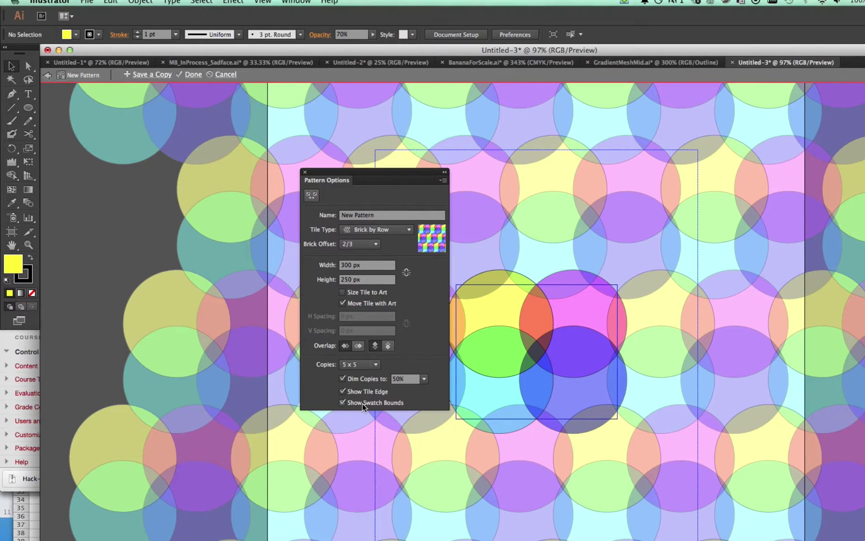
pyautogui.click(342, 392)
pyautogui.click(343, 392)
pyautogui.click(342, 403)
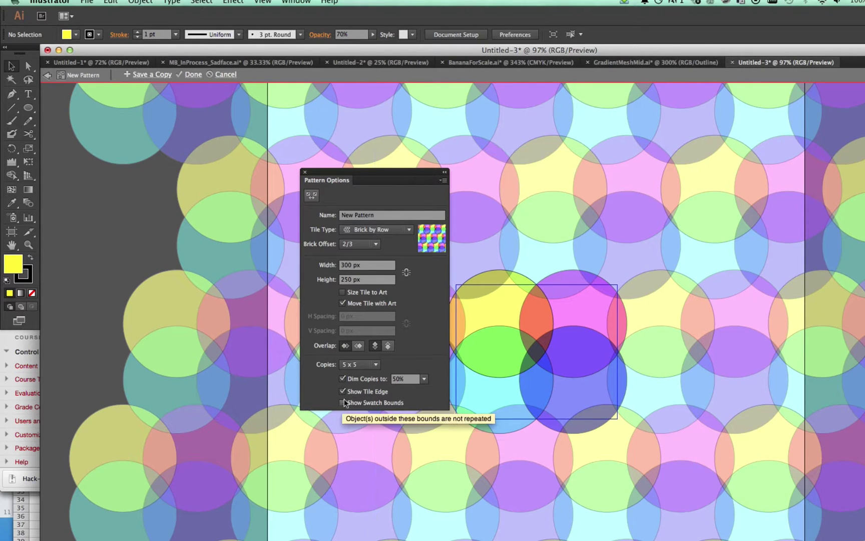
# Close the pattern options and finish editing so that the pattern is kept as a swatch.
pyautogui.click(304, 173)
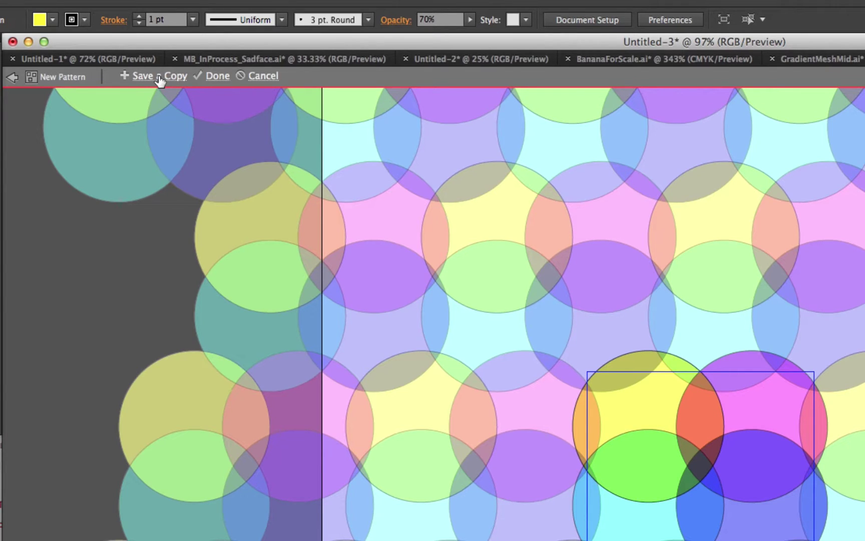
pyautogui.click(215, 78)
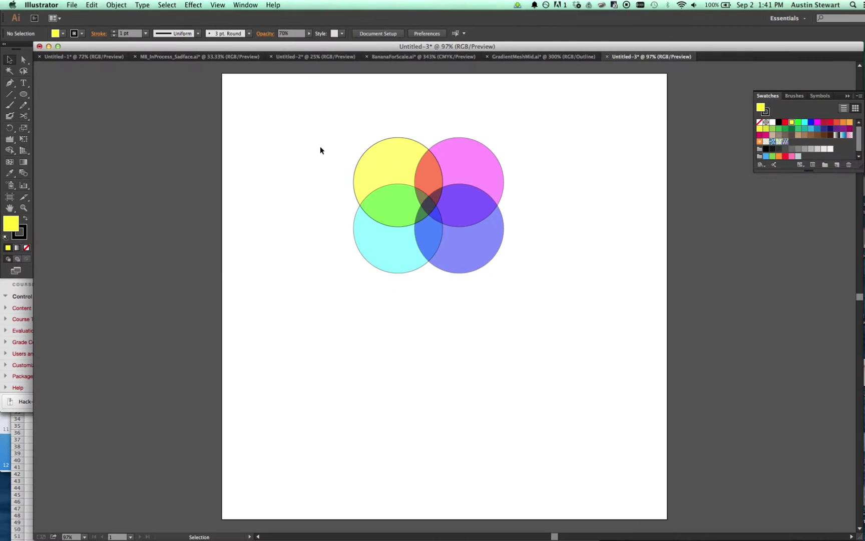
# Draw a yellow 12-point star about 905 px wide, extending below the four circles on the artboard.
pyautogui.moveTo(23, 92); pyautogui.dragTo(70, 136)
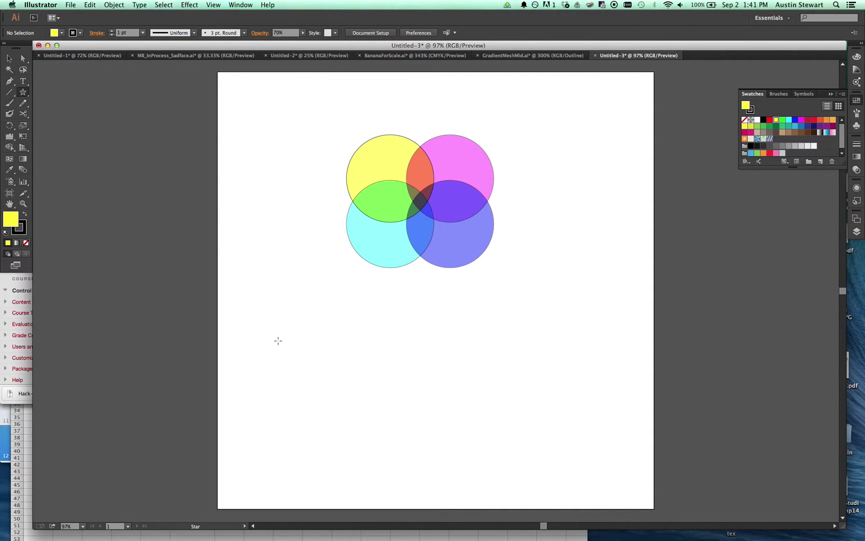
pyautogui.moveTo(420, 397); pyautogui.dragTo(543, 240)
pyautogui.press('Up')
pyautogui.press('Up')
pyautogui.press('Up')
pyautogui.press('Up')
pyautogui.press('Up')
pyautogui.press('Up')
pyautogui.press('Down')
pyautogui.press('Down')
pyautogui.press('Down')
pyautogui.press('Down')
pyautogui.press('Up')
pyautogui.press('Up')
pyautogui.press('Up')
pyautogui.press('Up')
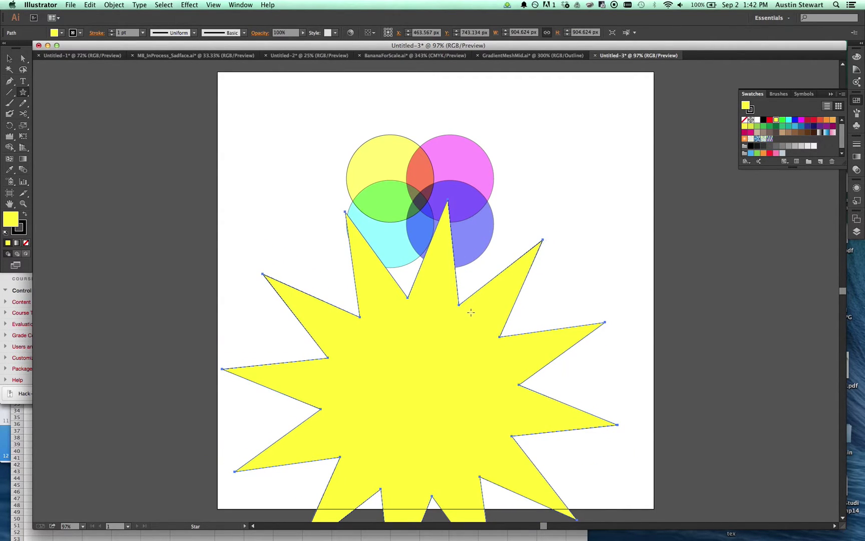
# Move the star up to the middle of the artboard and fill it with the New Pattern swatch.
pyautogui.press('v')
pyautogui.moveTo(422, 443); pyautogui.dragTo(410, 318)
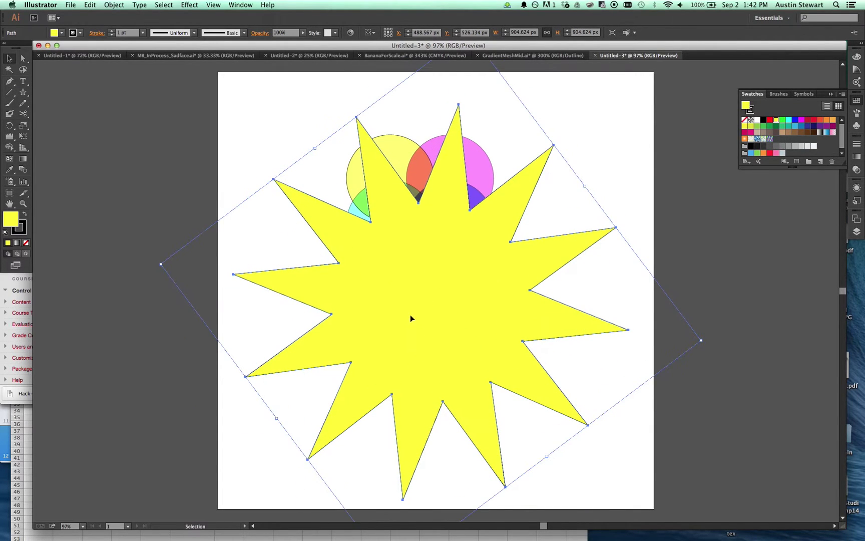
pyautogui.click(62, 33)
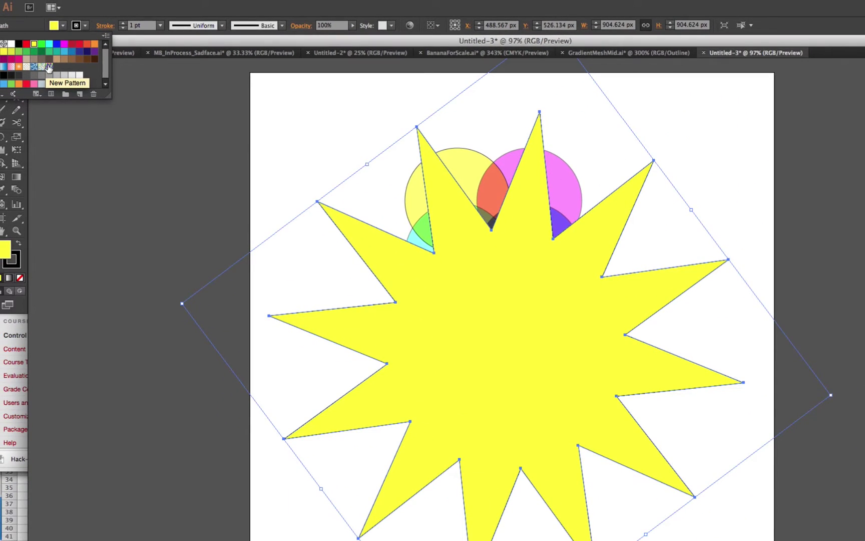
pyautogui.click(49, 67)
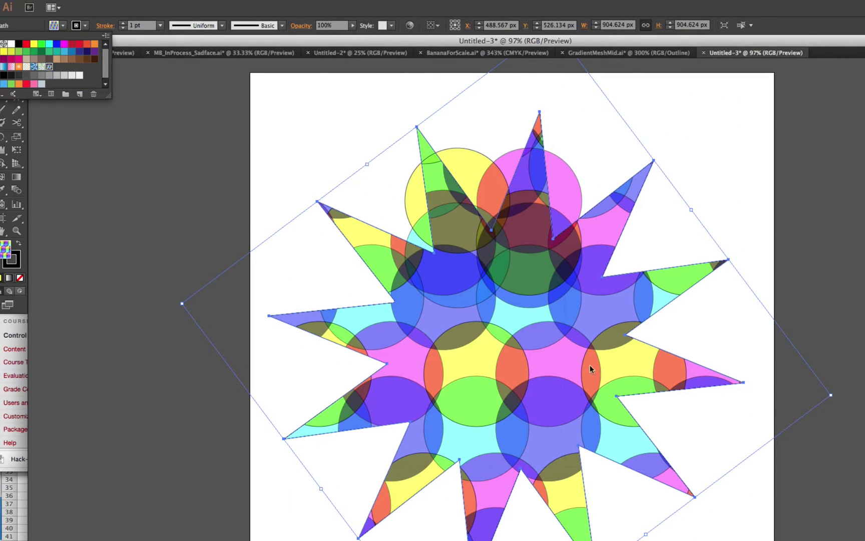
# Move the pattern-filled star around the artboard to see how the pattern overlaps the circles beneath it.
pyautogui.click(552, 335)
pyautogui.moveTo(546, 334); pyautogui.dragTo(374, 362)
pyautogui.moveTo(387, 438); pyautogui.dragTo(494, 373)
pyautogui.moveTo(473, 313); pyautogui.dragTo(412, 280)
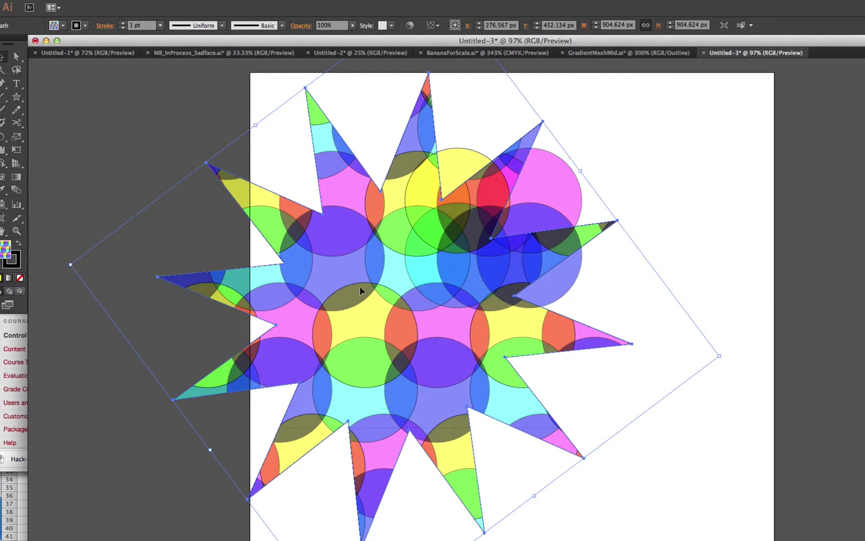
pyautogui.moveTo(386, 277); pyautogui.dragTo(508, 241)
pyautogui.moveTo(559, 290); pyautogui.dragTo(474, 361)
pyautogui.moveTo(321, 349); pyautogui.dragTo(415, 319)
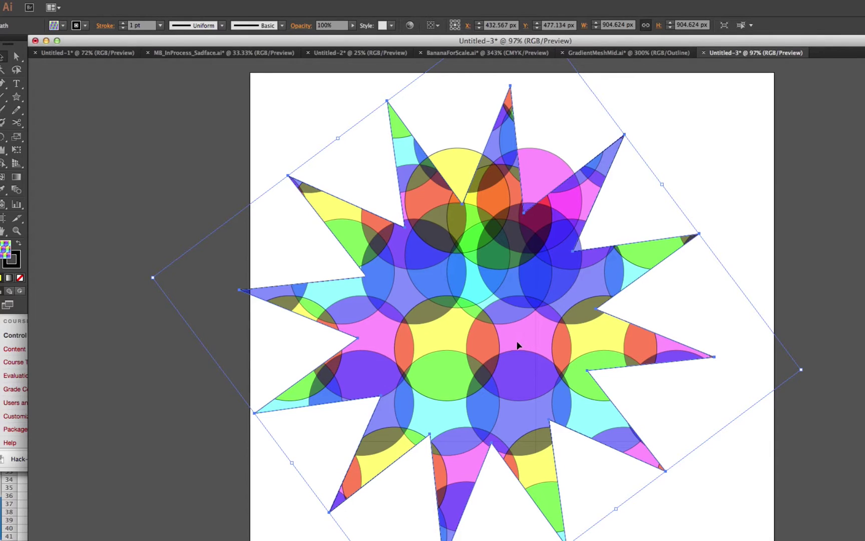
# Delete the pattern-filled star and the four original circles from the artboard.
pyautogui.press('Delete')
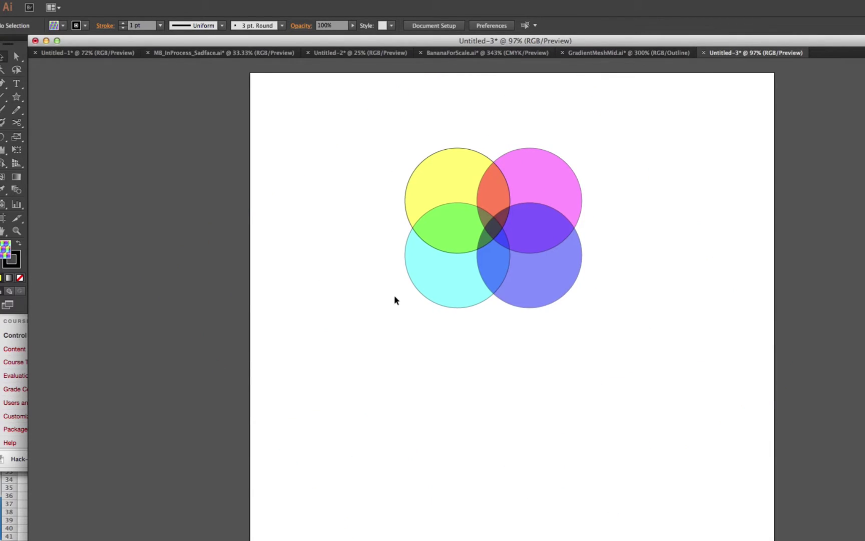
pyautogui.moveTo(384, 131); pyautogui.dragTo(697, 369)
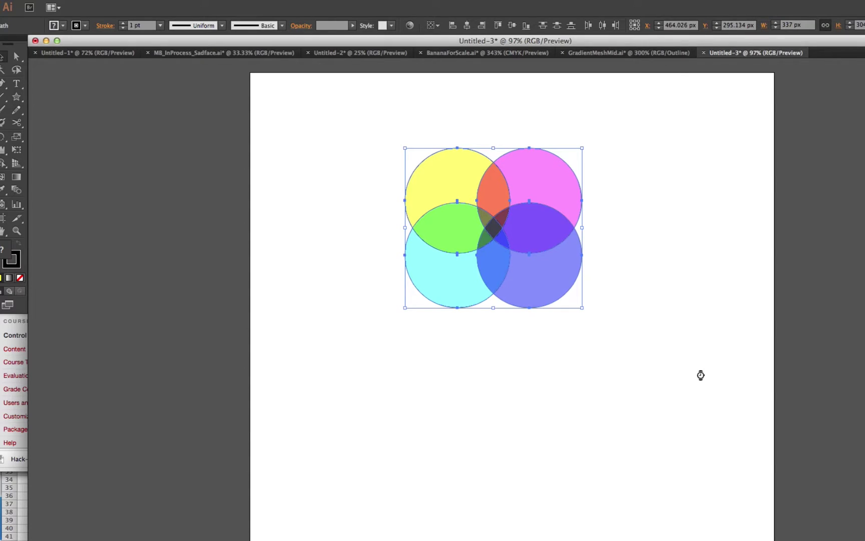
pyautogui.press('Delete')
# Set the fill to red and draw a rectangle about 603 px wide and 640 px high on the empty artboard.
pyautogui.click(63, 25)
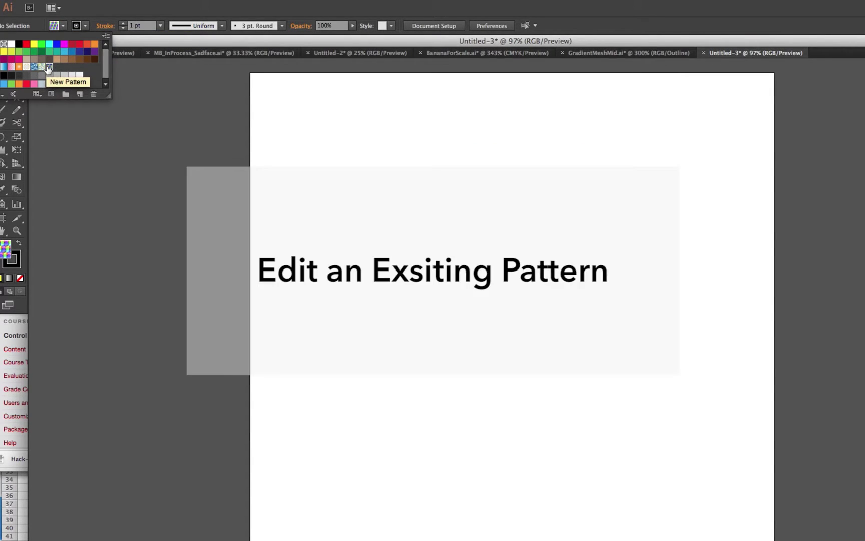
pyautogui.click(27, 45)
pyautogui.click(102, 14)
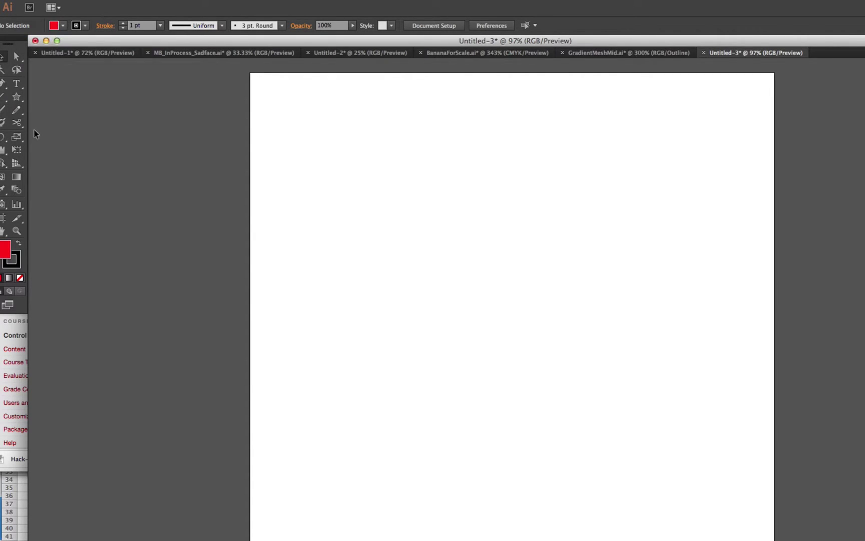
pyautogui.moveTo(22, 102); pyautogui.dragTo(57, 96)
pyautogui.moveTo(358, 138)
pyautogui.mouseDown()
pyautogui.moveTo(663, 473)
pyautogui.moveTo(674, 473)
pyautogui.mouseUp()
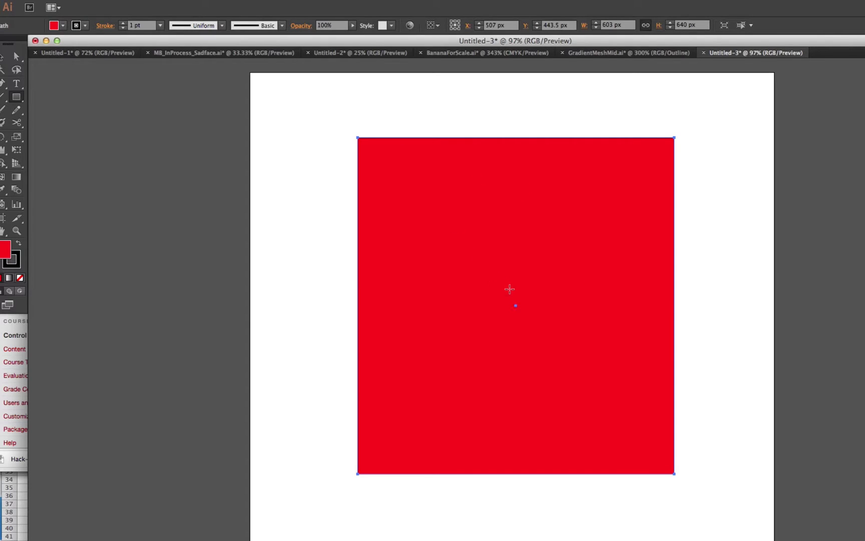
# Open the Basic Graphics_Dots pattern swatch library with the red rectangle selected.
pyautogui.click(63, 26)
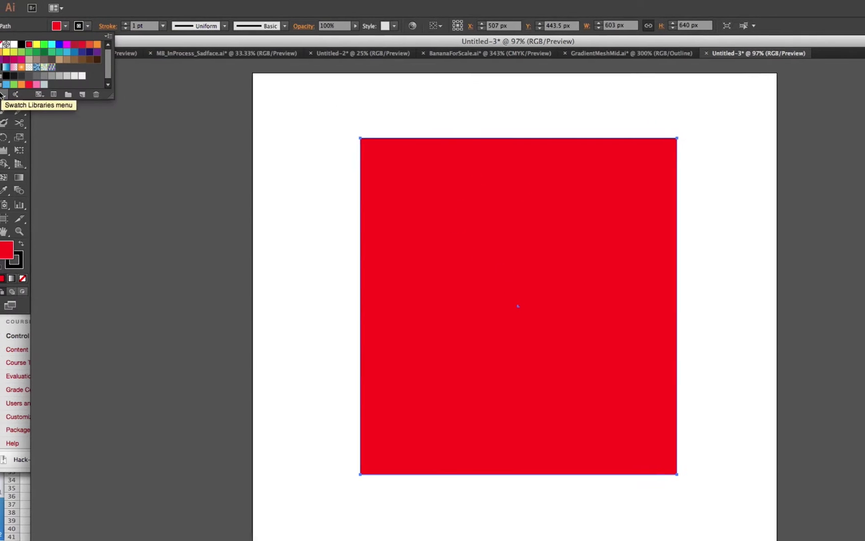
pyautogui.click(1, 96)
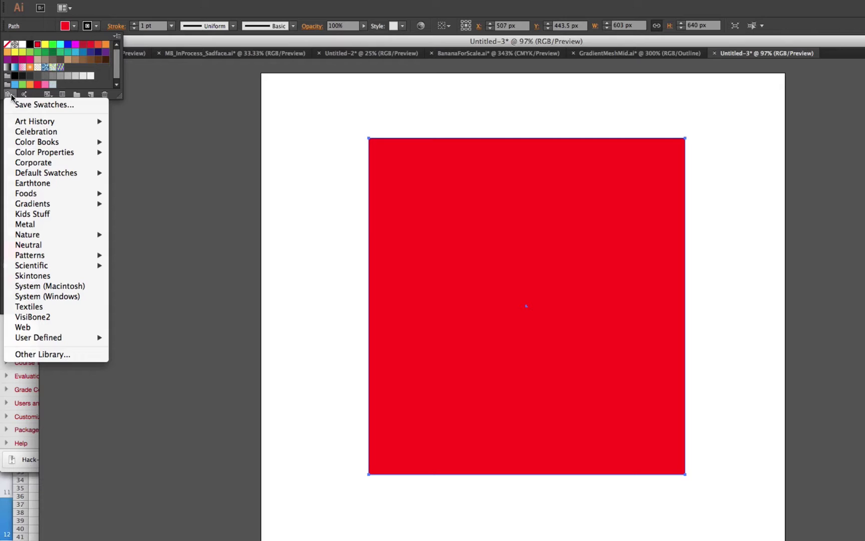
pyautogui.moveTo(65, 255)
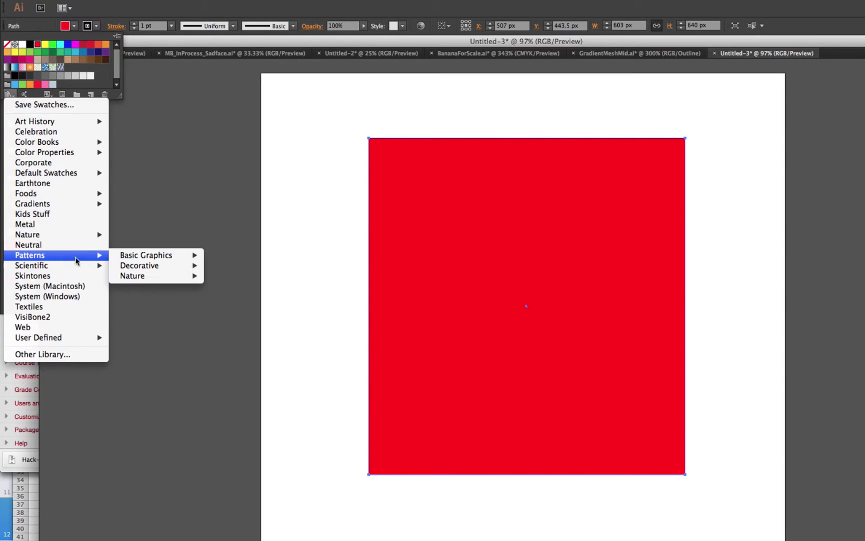
pyautogui.moveTo(192, 258)
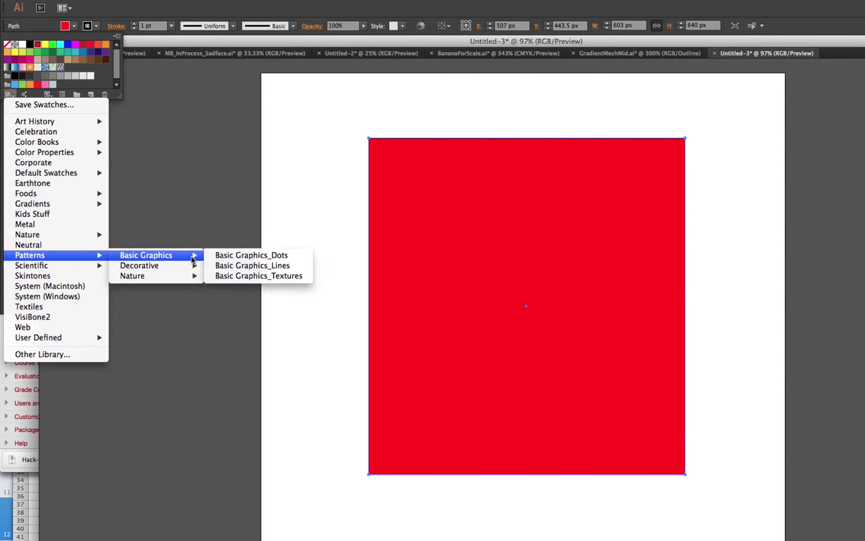
pyautogui.click(278, 255)
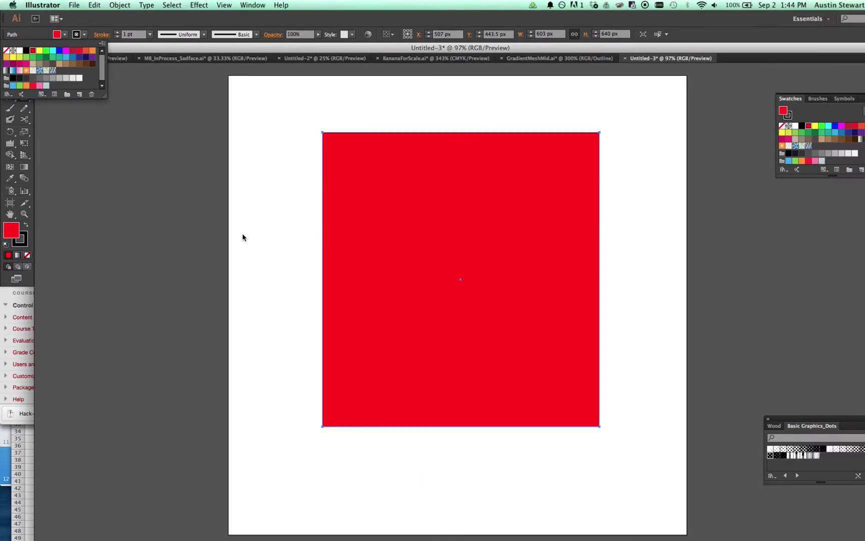
pyautogui.click(760, 344)
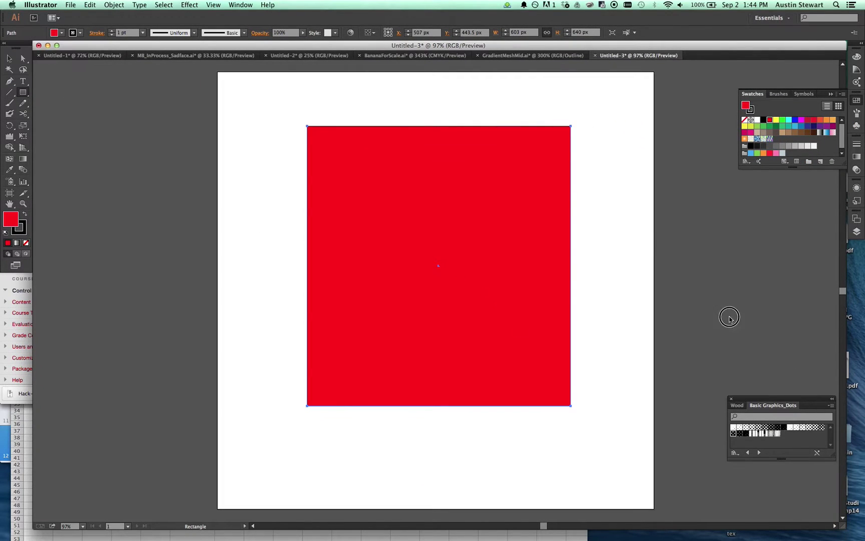
# Show the dots library beside the rectangle with larger thumbnails and fill the rectangle with the 10 dpi 60% pattern.
pyautogui.moveTo(807, 399); pyautogui.dragTo(265, 121)
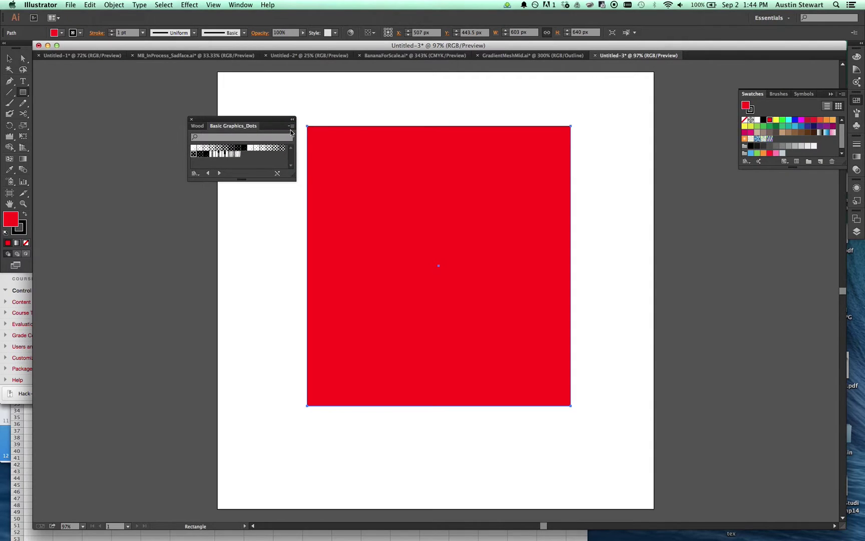
pyautogui.click(290, 126)
pyautogui.click(328, 189)
pyautogui.moveTo(257, 179); pyautogui.dragTo(253, 271)
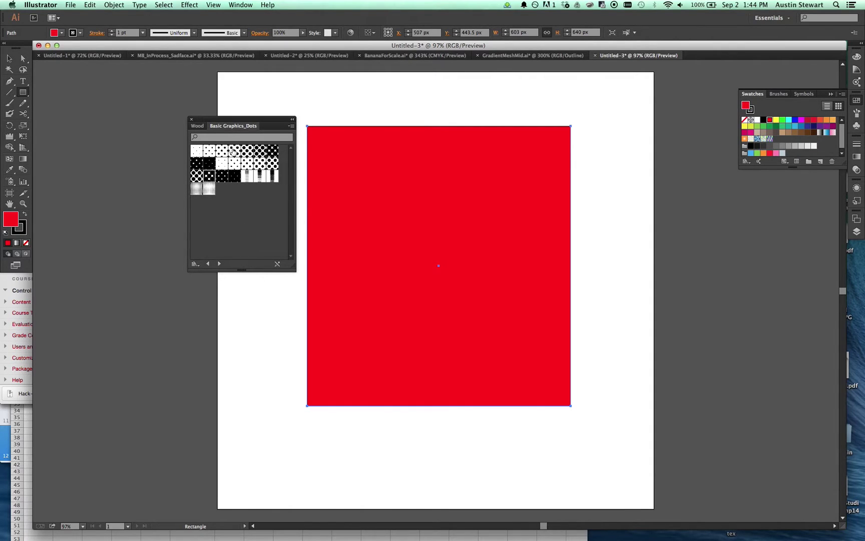
pyautogui.click(259, 151)
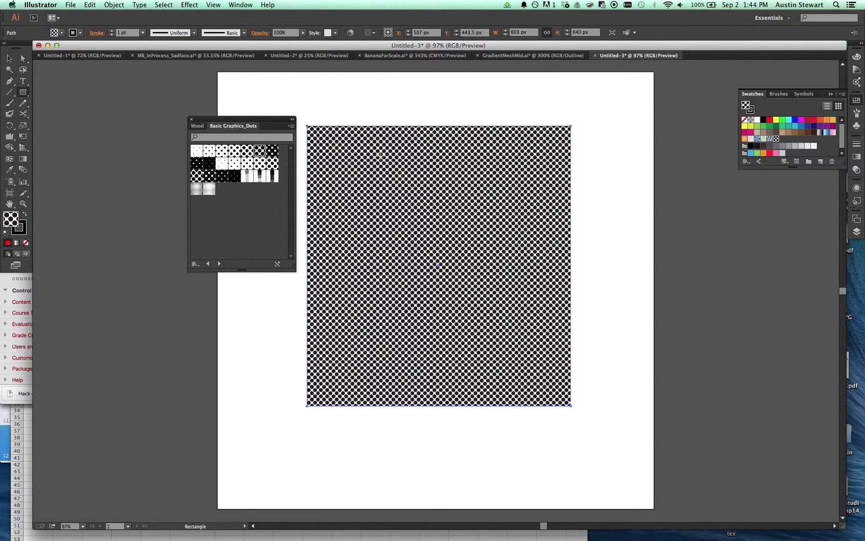
pyautogui.moveTo(247, 121); pyautogui.dragTo(188, 86)
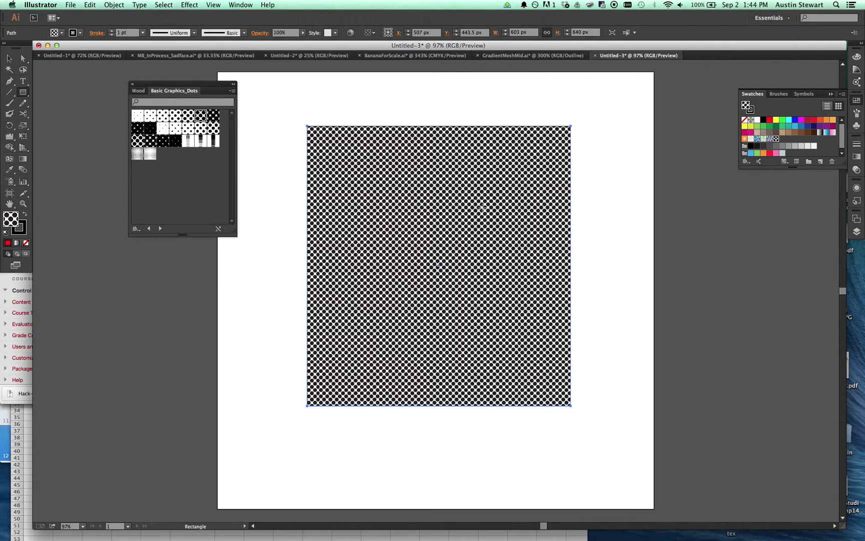
# Open the rectangle's 10 dpi 60% dot pattern in pattern editing mode.
pyautogui.click(115, 5)
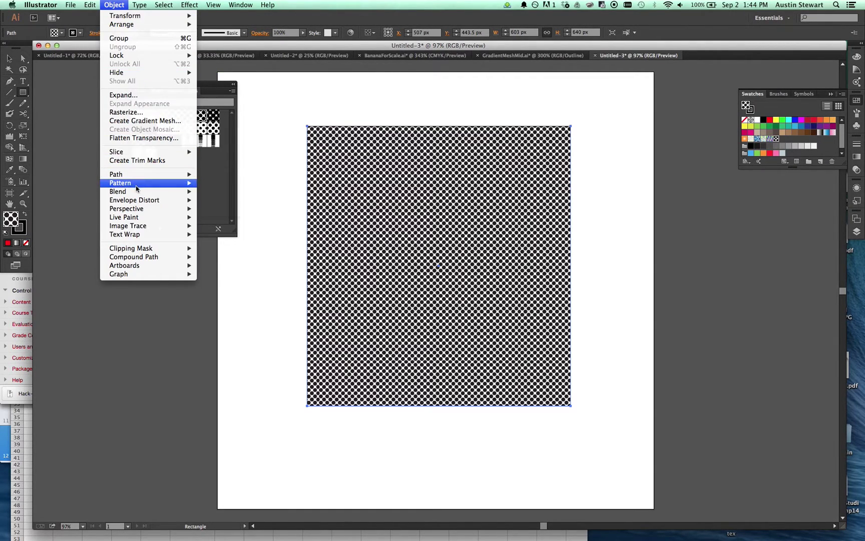
pyautogui.moveTo(173, 184)
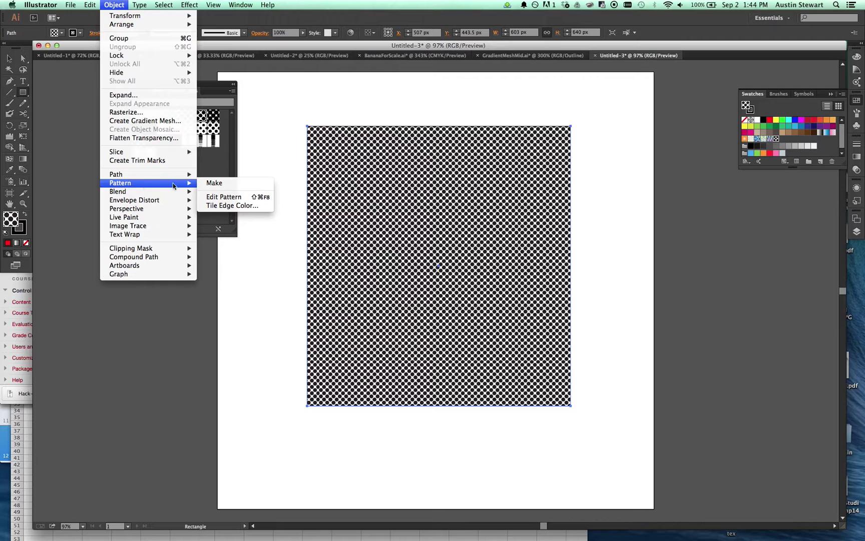
pyautogui.click(228, 200)
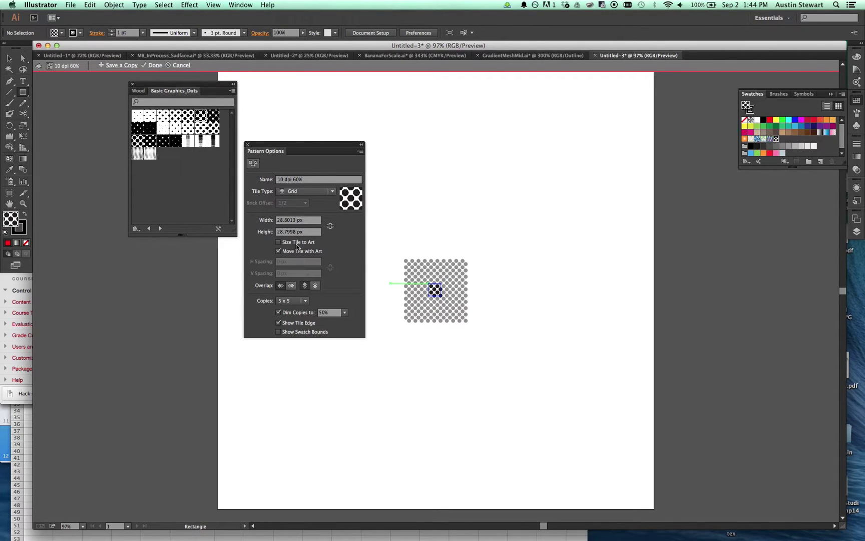
# Try the Brick by Row tile type with a 1/3 brick offset, and return the tile type to Grid.
pyautogui.click(314, 191)
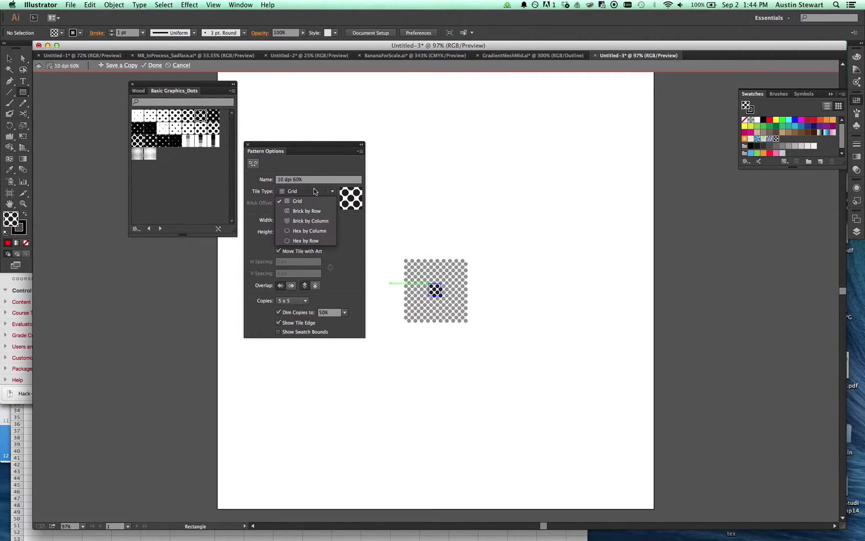
pyautogui.click(315, 211)
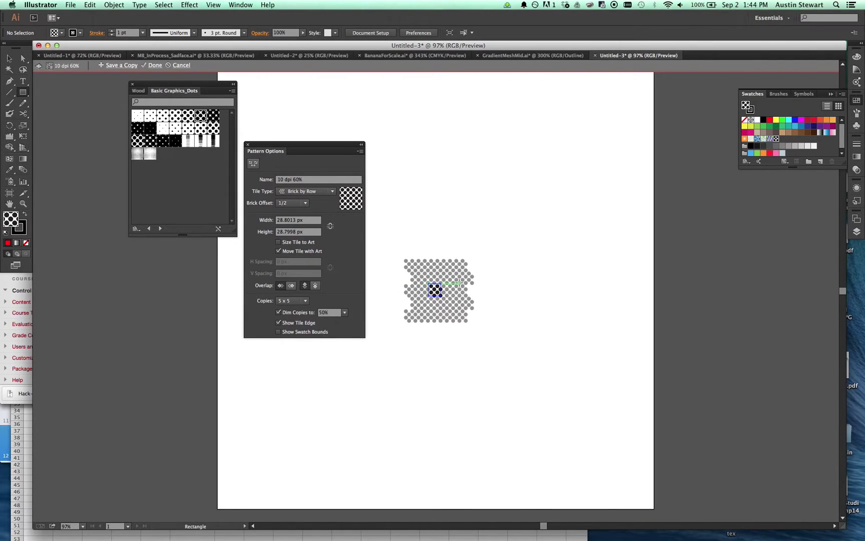
pyautogui.click(297, 203)
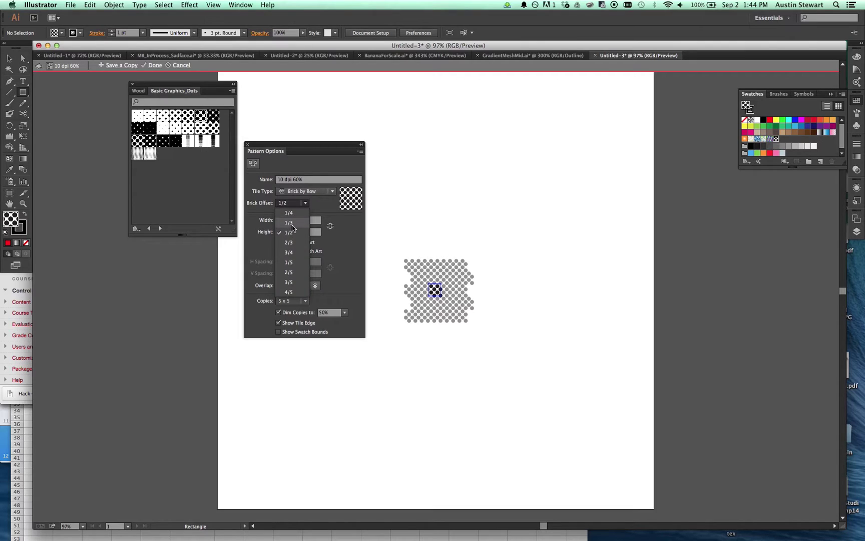
pyautogui.click(293, 226)
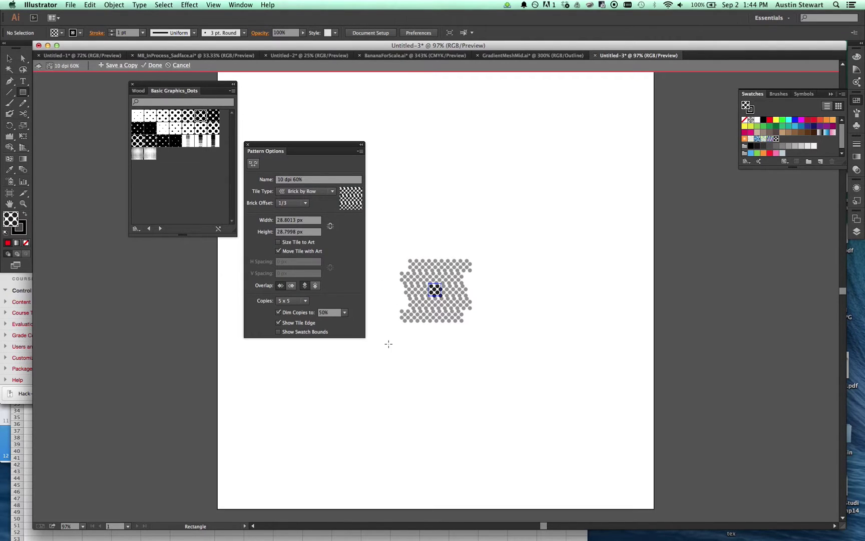
pyautogui.click(308, 191)
pyautogui.click(307, 193)
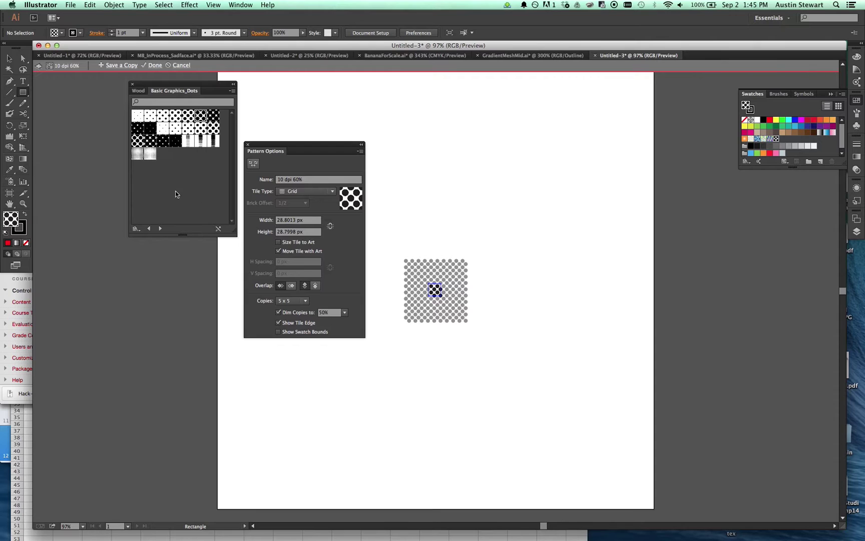
# Fill the upper-left dot of the pattern tile with RGB Yellow.
pyautogui.press('v')
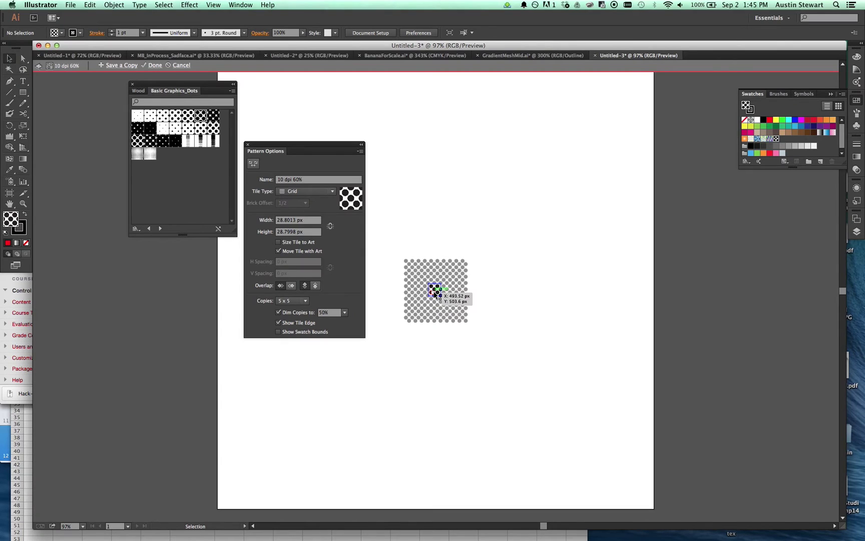
pyautogui.press('super+minus')
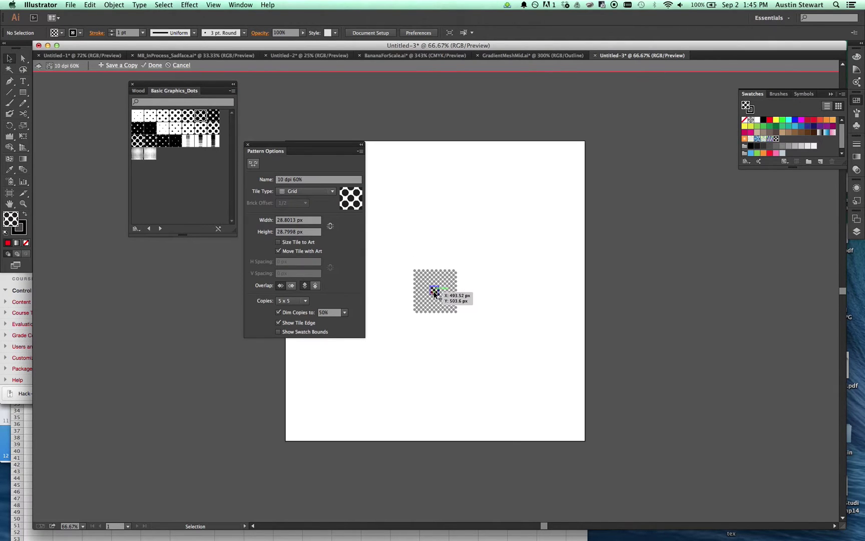
pyautogui.press('super+plus')
pyautogui.press('super+plus')
pyautogui.press('super+plus')
pyautogui.press('super+plus')
pyautogui.press('super+plus')
pyautogui.press('super+plus')
pyautogui.press('super+plus')
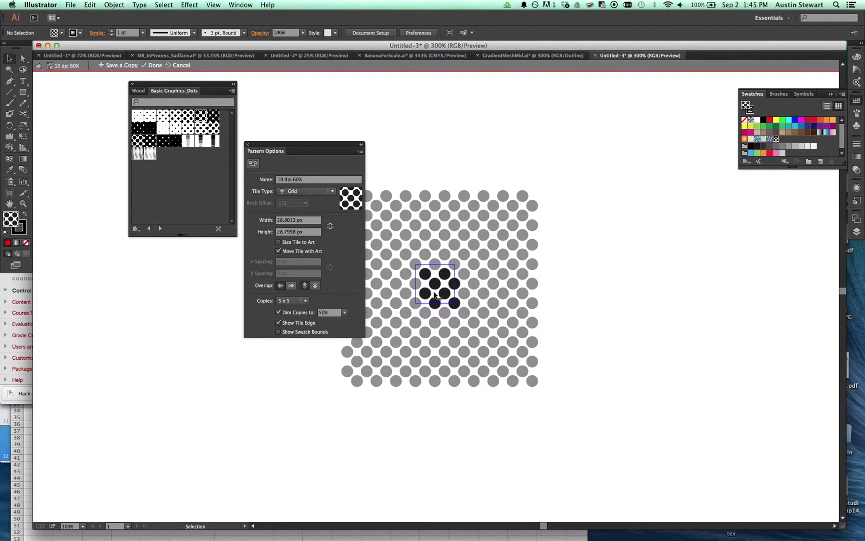
pyautogui.click(409, 247)
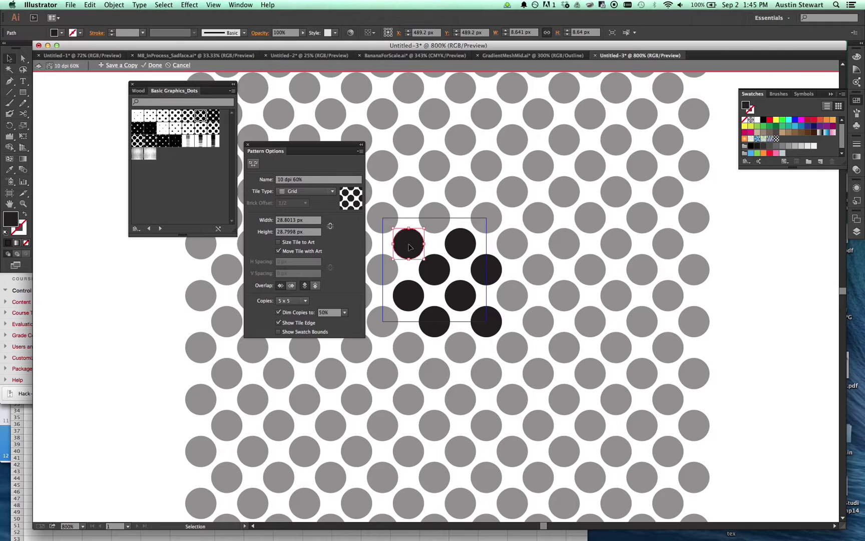
pyautogui.moveTo(407, 250); pyautogui.dragTo(407, 250)
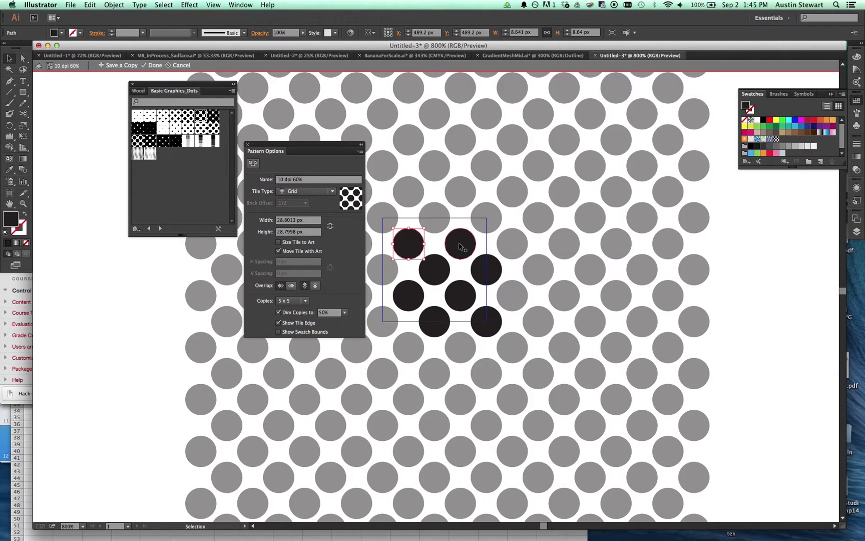
pyautogui.click(55, 33)
pyautogui.click(37, 49)
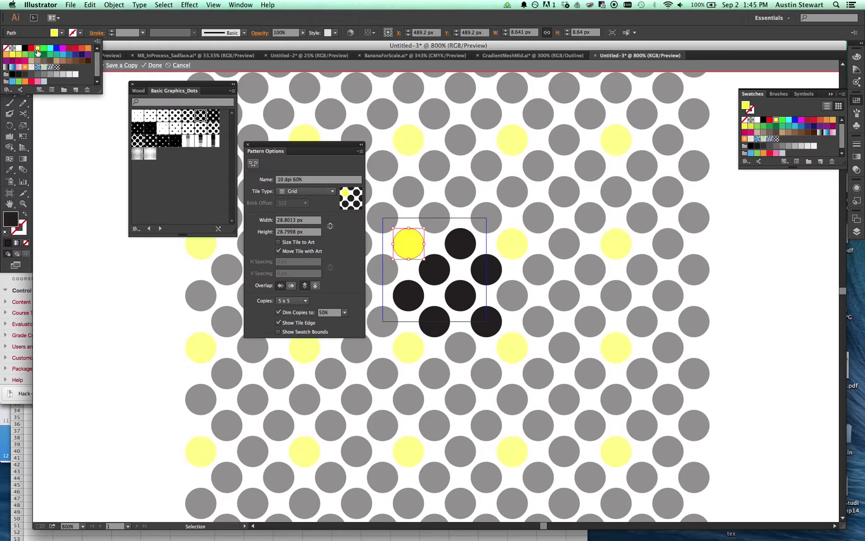
# Fill the black dot directly below the yellow dot in the tile with RGB Green.
pyautogui.click(412, 305)
pyautogui.click(410, 302)
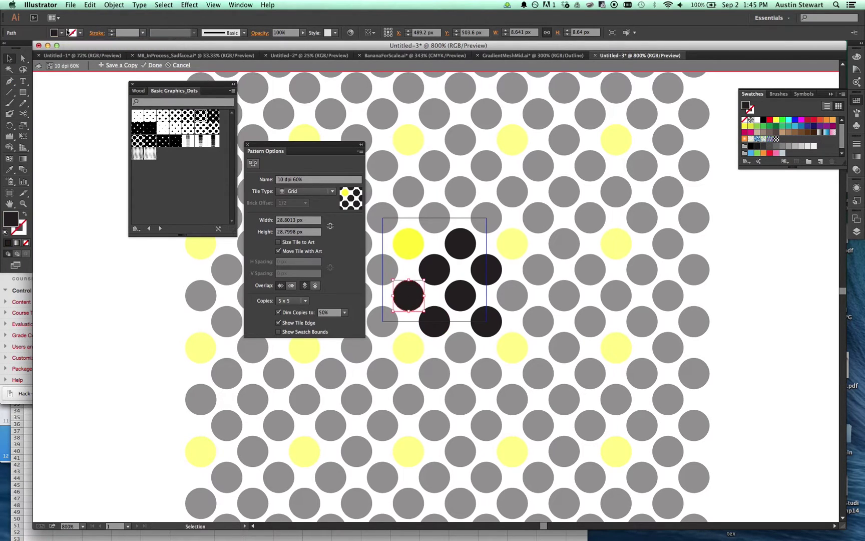
pyautogui.click(55, 33)
pyautogui.click(44, 48)
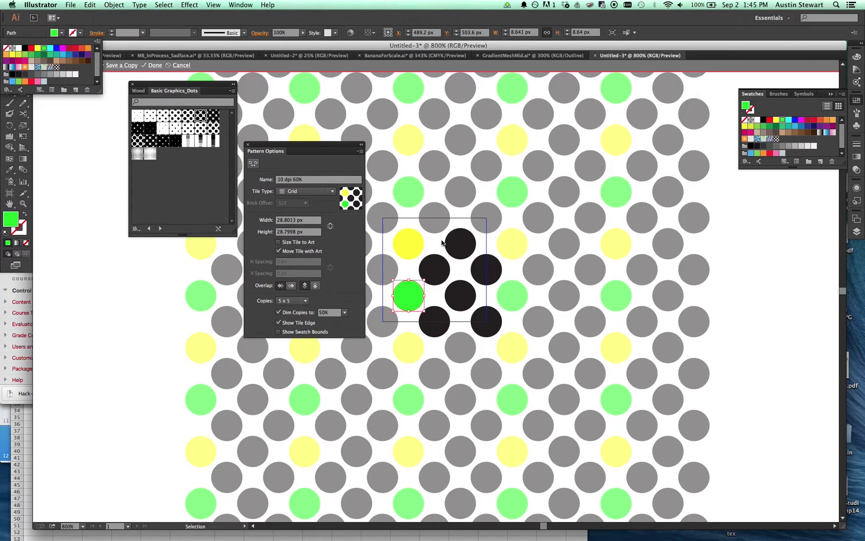
# Fill the dot across from the yellow one in the tile's top row with RGB Green.
pyautogui.click(461, 245)
pyautogui.click(461, 245)
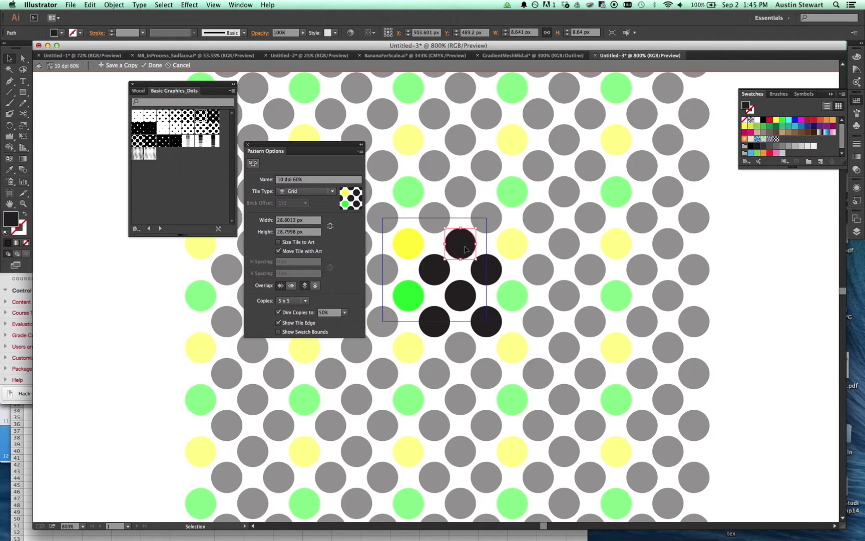
pyautogui.click(55, 33)
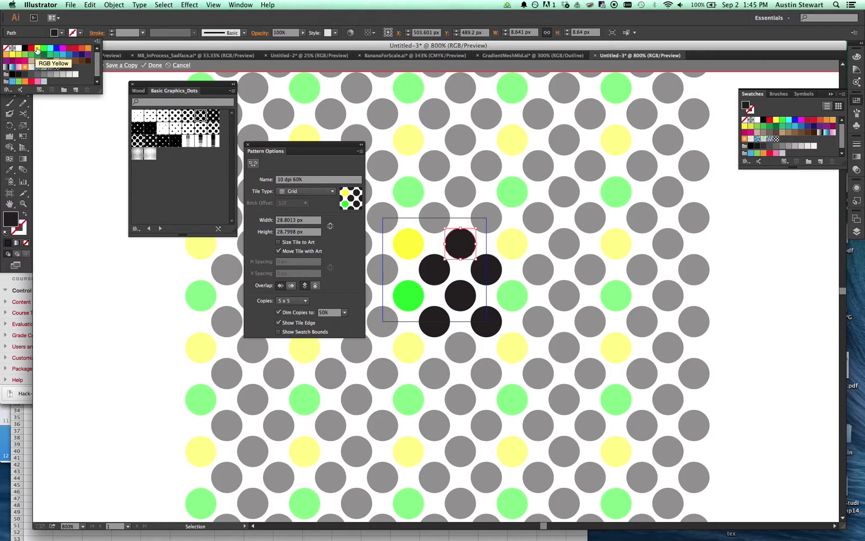
pyautogui.click(37, 48)
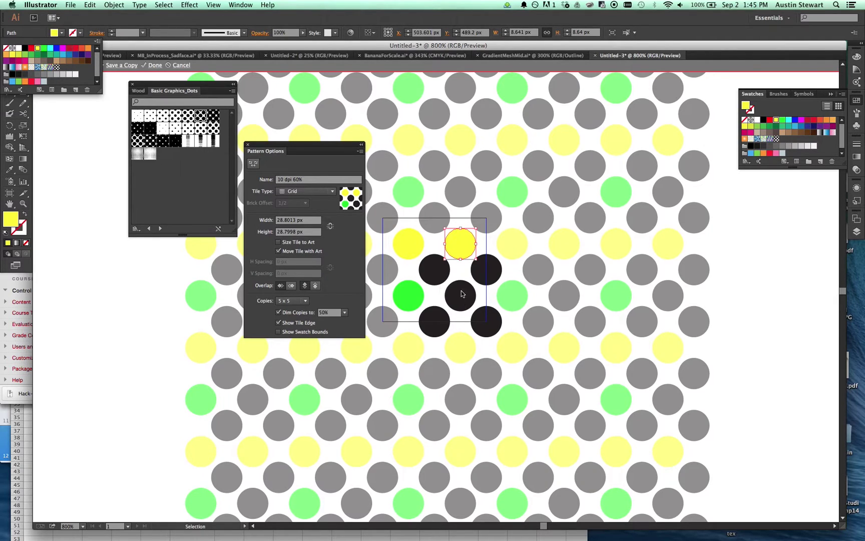
pyautogui.click(44, 50)
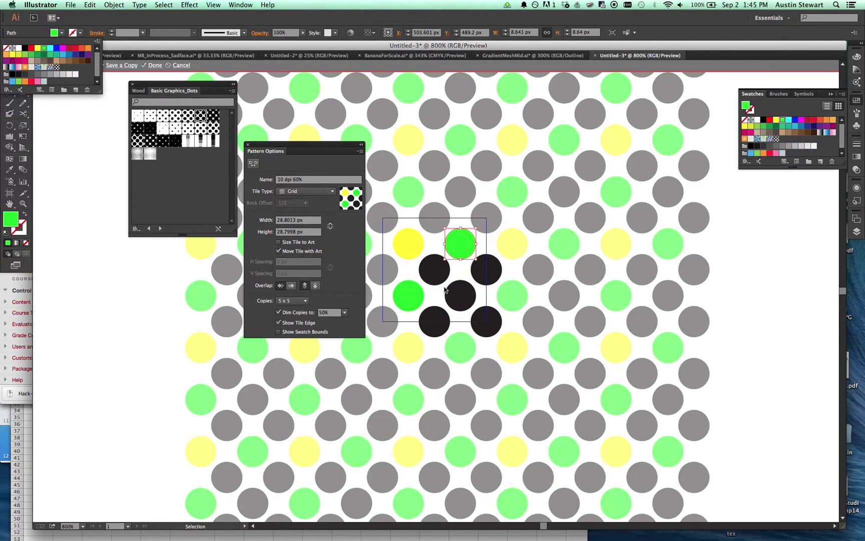
# Fill the remaining black dot in the same row as the lower-left green dot with RGB Green.
pyautogui.click(461, 298)
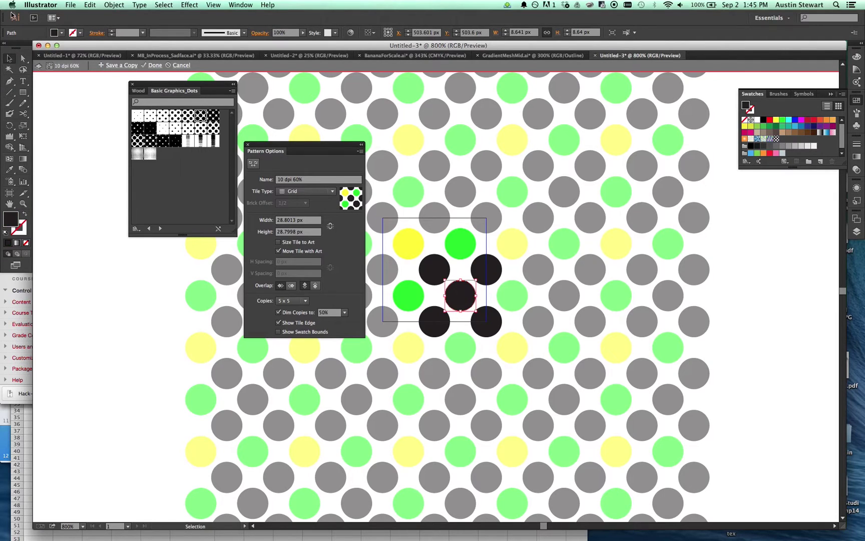
pyautogui.click(62, 33)
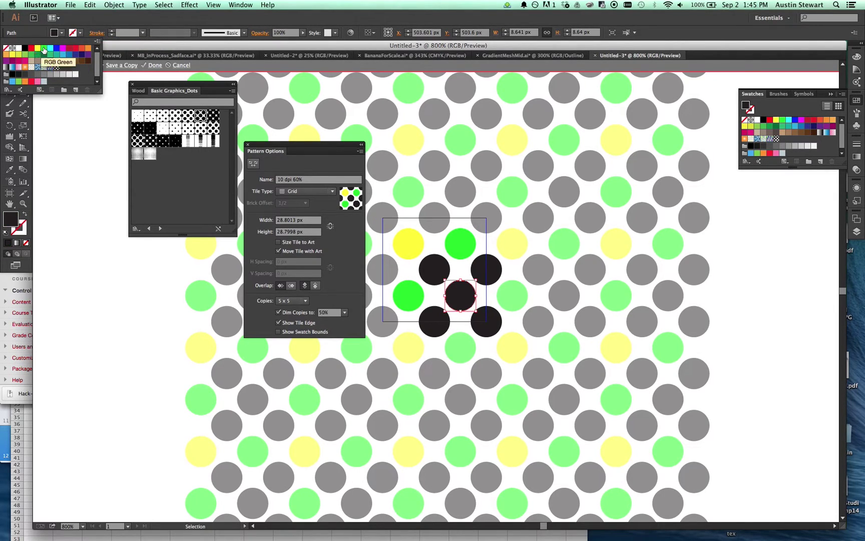
pyautogui.click(45, 49)
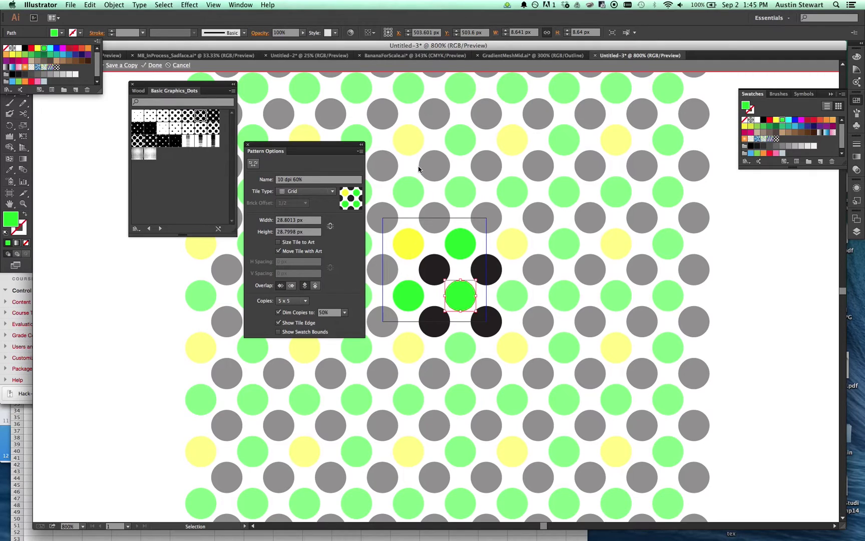
# Fill the pattern tile's lower-right dot with Black after trying RGB Yellow on it.
pyautogui.click(434, 323)
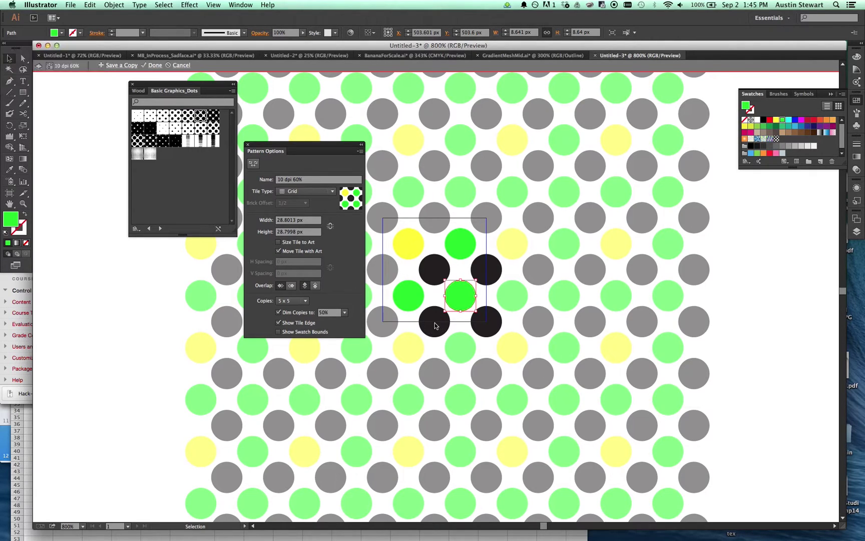
pyautogui.click(441, 333)
pyautogui.click(498, 332)
pyautogui.click(494, 279)
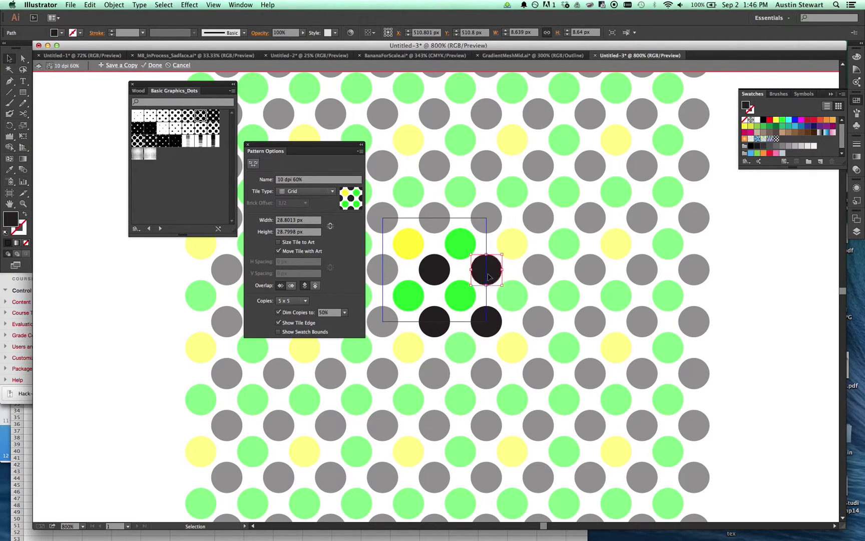
pyautogui.click(488, 324)
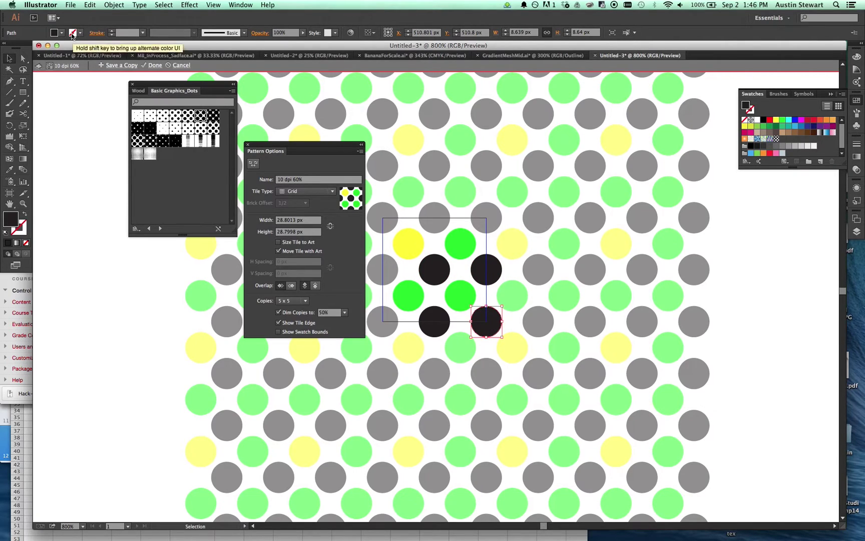
pyautogui.click(62, 33)
pyautogui.click(37, 48)
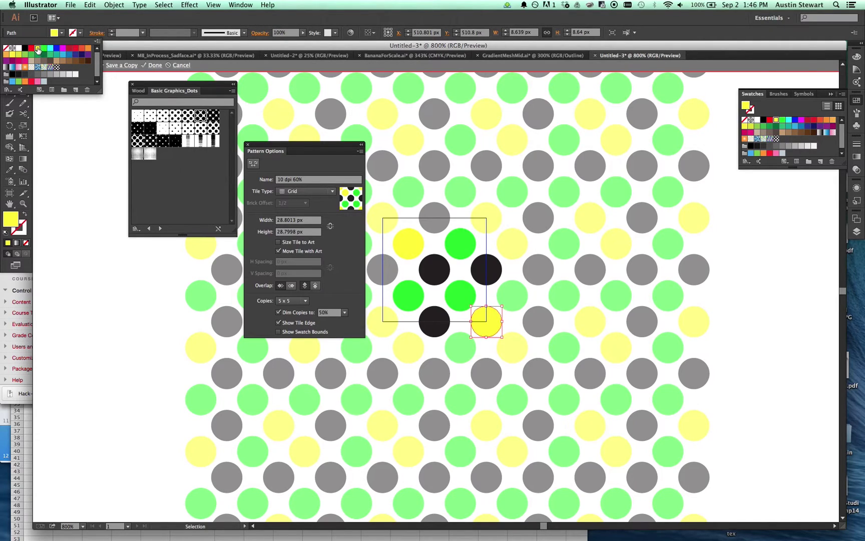
pyautogui.click(25, 48)
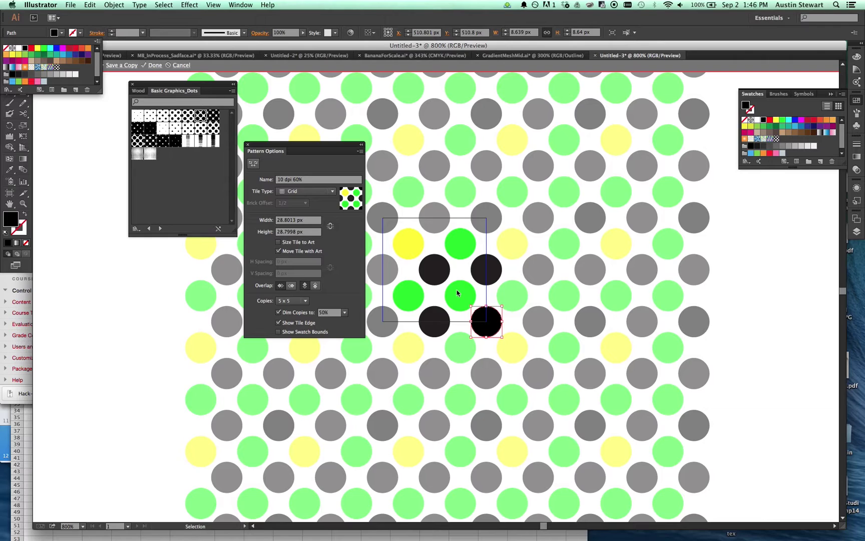
# Enlarge the tile's central black dot to about 16.35 px across and finish editing the pattern.
pyautogui.click(436, 270)
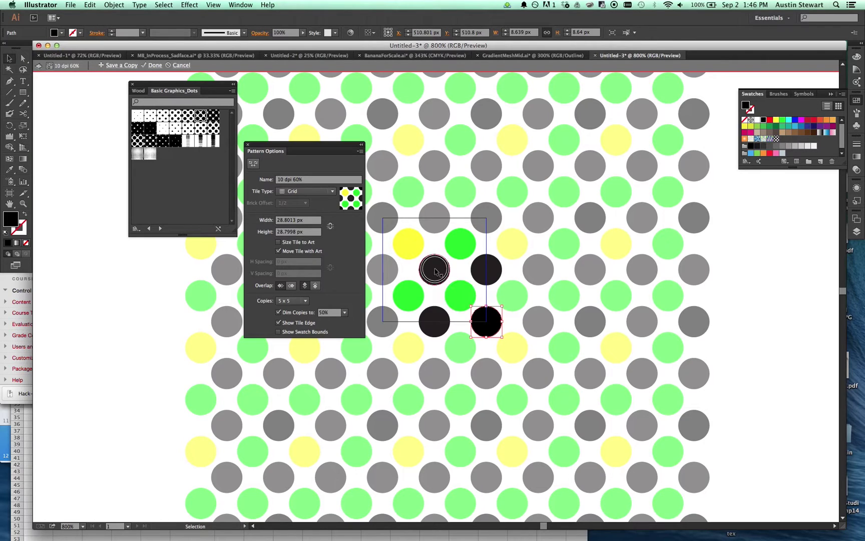
pyautogui.click(435, 271)
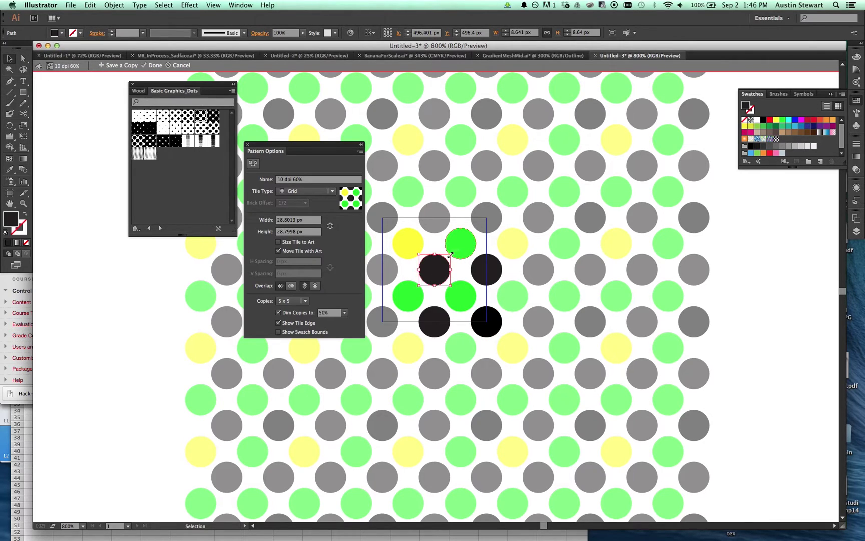
pyautogui.moveTo(450, 254); pyautogui.dragTo(464, 243)
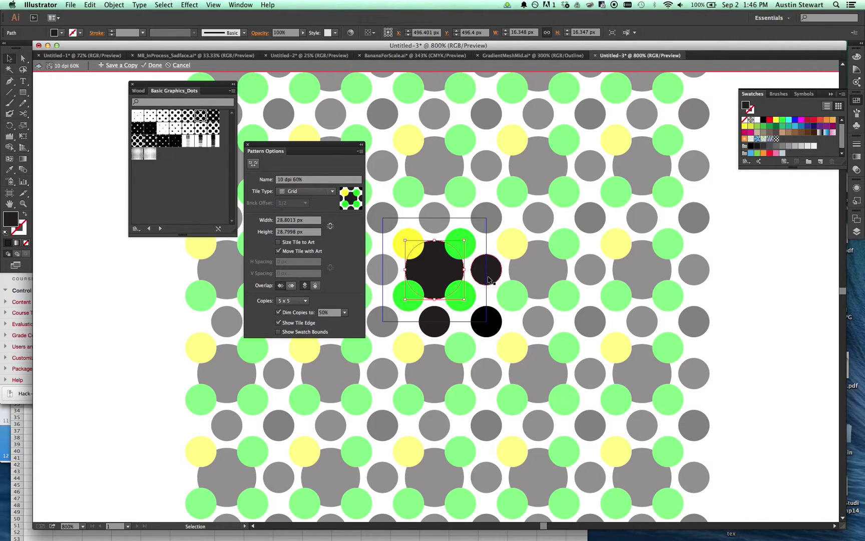
pyautogui.click(154, 65)
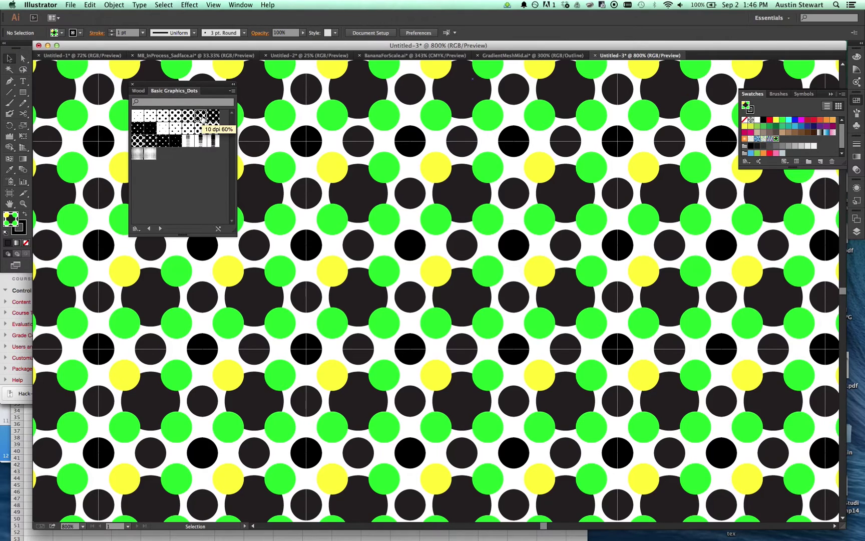
# Examine the edited dot pattern up close and across the whole filled rectangle.
pyautogui.click(55, 32)
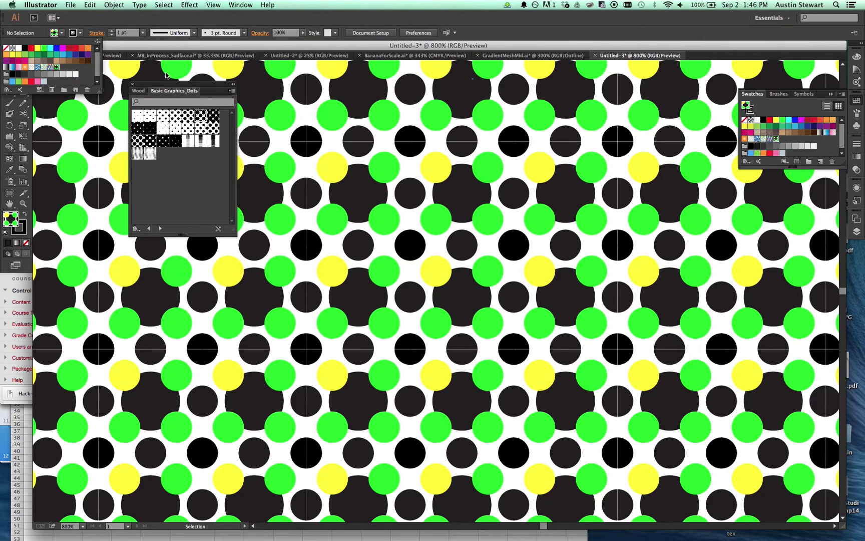
pyautogui.click(132, 88)
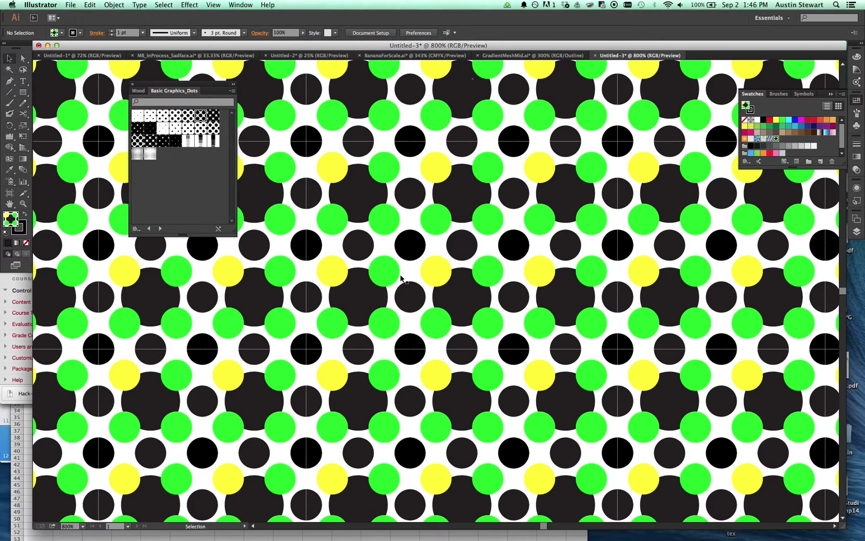
pyautogui.press('super+equal')
pyautogui.press('super+equal')
pyautogui.press('super+minus')
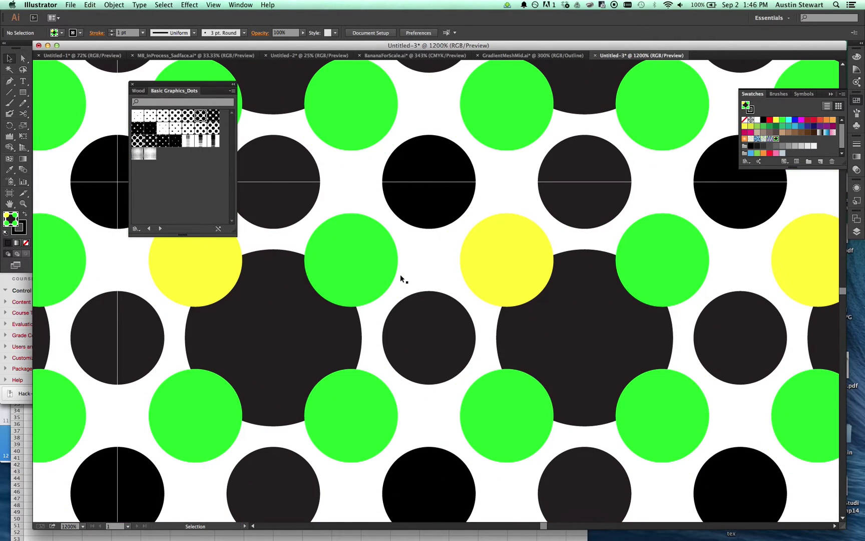
pyautogui.press('super+0')
pyautogui.press('super+minus')
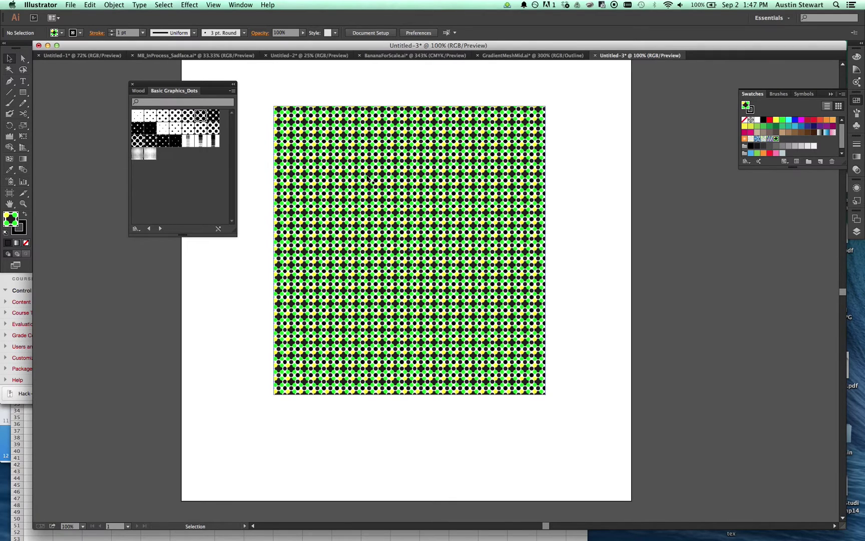
# Move the patterned rectangle beyond the artboard's right edge and draw a tall bar about 52 × 505 px filled with RGB Yellow.
pyautogui.moveTo(380, 170); pyautogui.dragTo(698, 218)
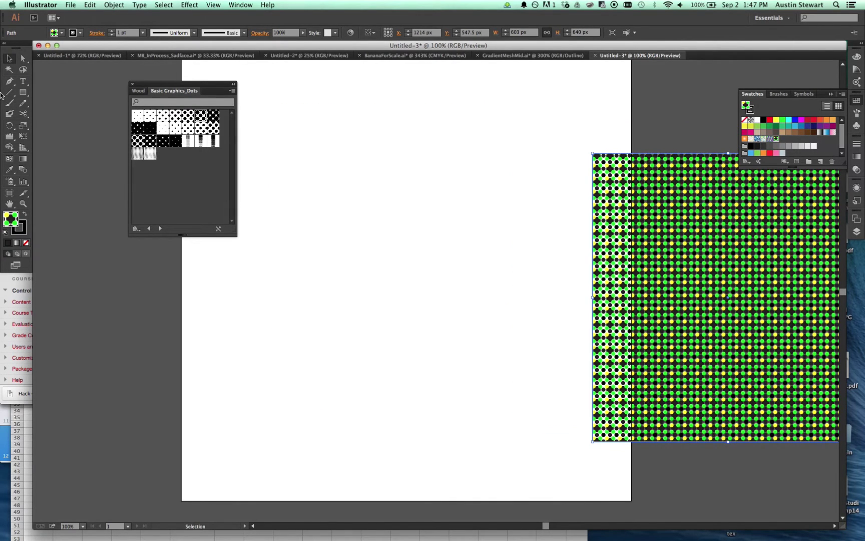
pyautogui.press('m')
pyautogui.moveTo(347, 143); pyautogui.dragTo(371, 369)
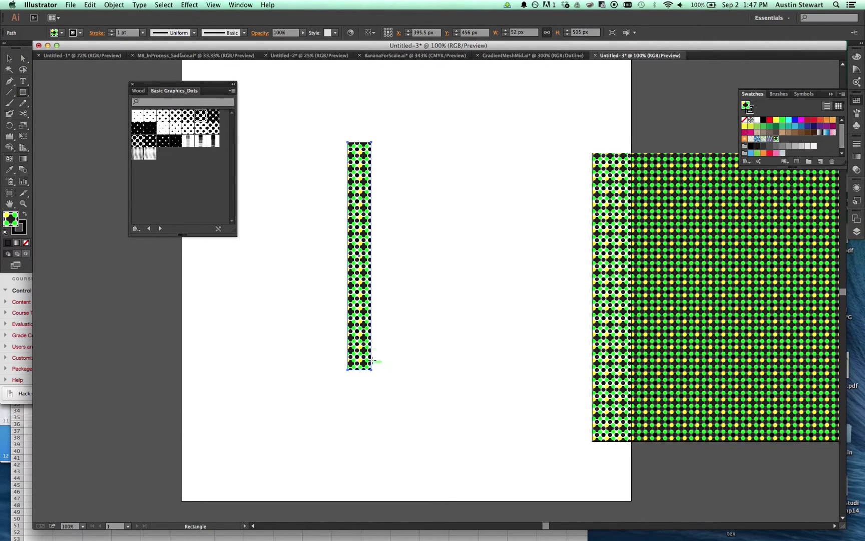
pyautogui.click(57, 33)
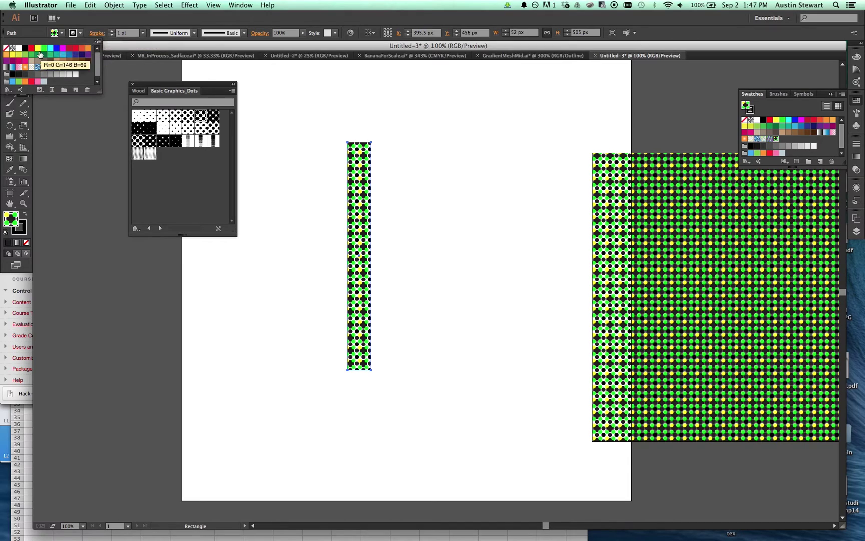
pyautogui.click(38, 49)
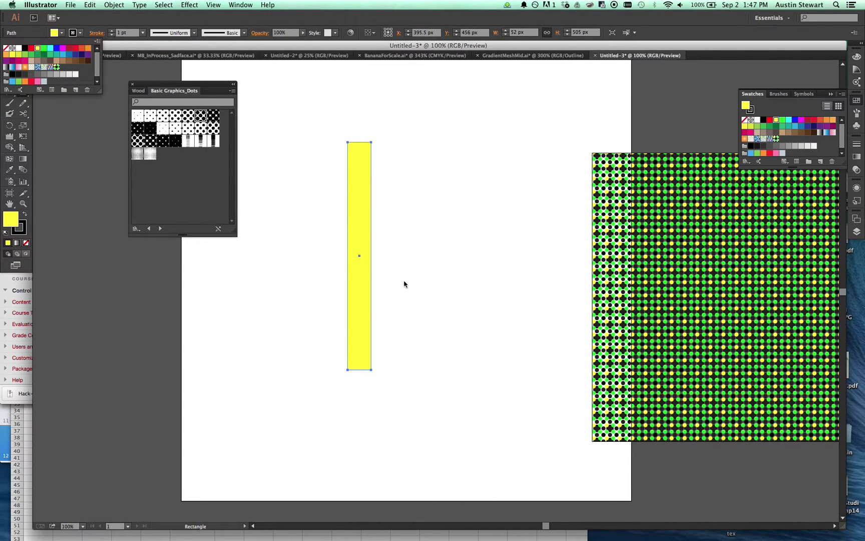
# Duplicate the yellow bar flush against its right edge and fill the copy with cyan.
pyautogui.click(361, 234)
pyautogui.press('v')
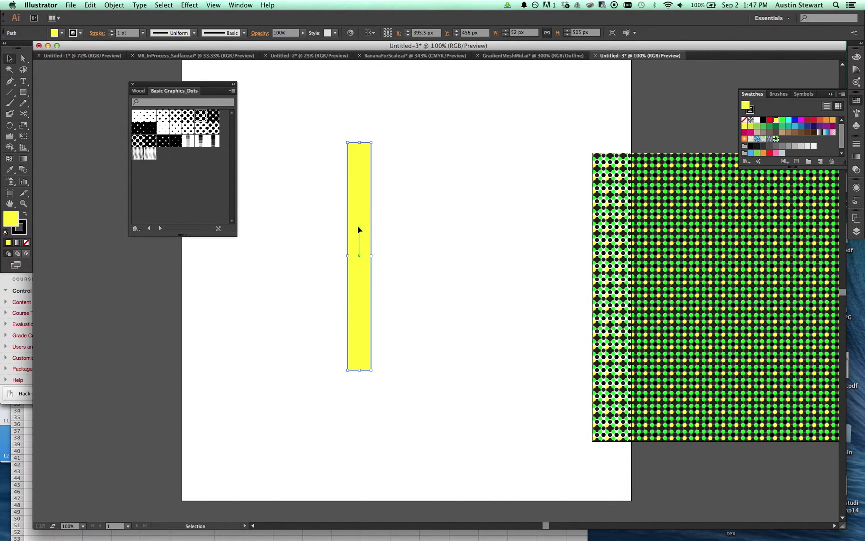
pyautogui.moveTo(358, 220); pyautogui.dragTo(383, 223)
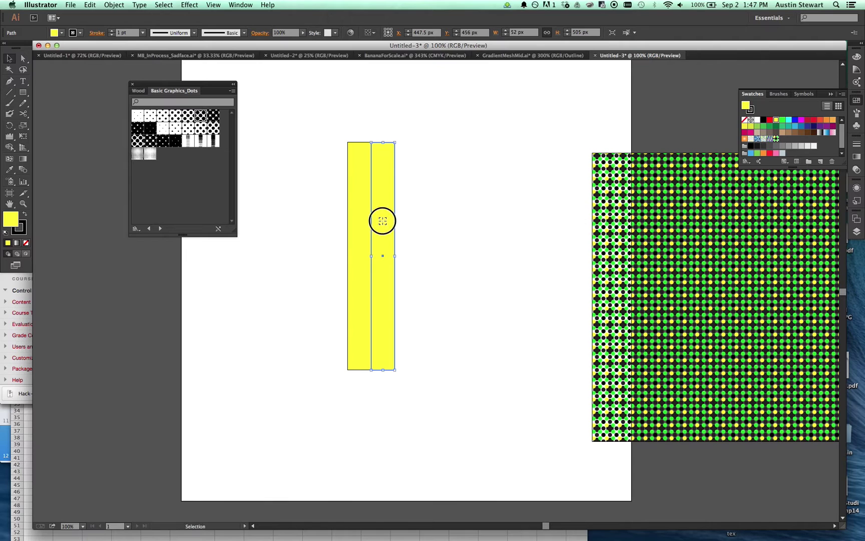
pyautogui.click(55, 32)
pyautogui.click(50, 51)
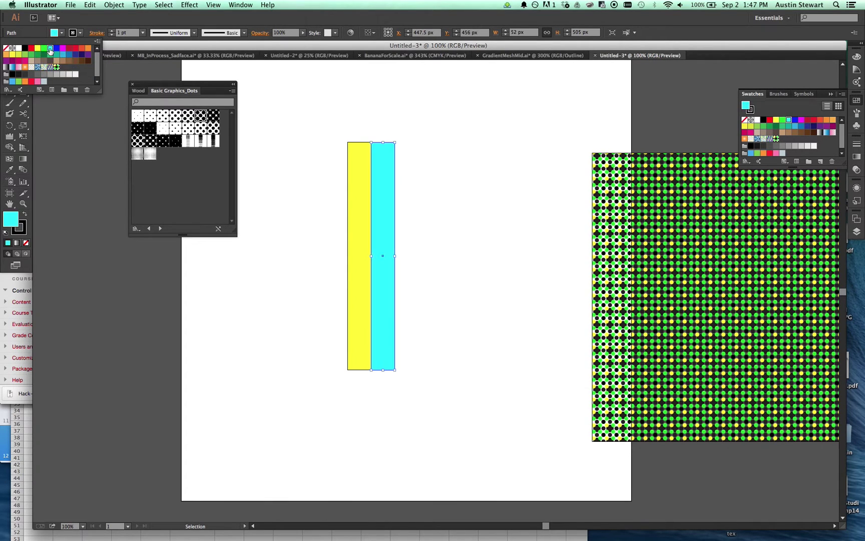
pyautogui.moveTo(318, 116); pyautogui.dragTo(430, 282)
pyautogui.click(334, 122)
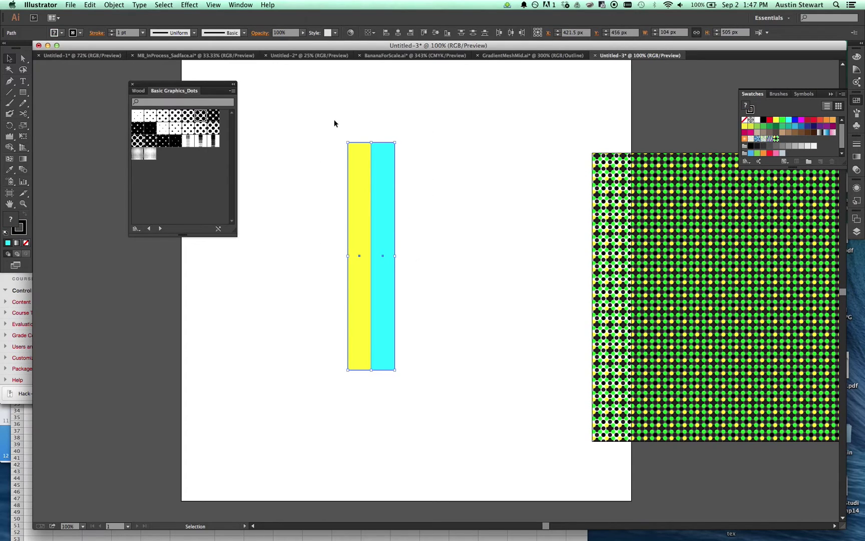
pyautogui.click(384, 173)
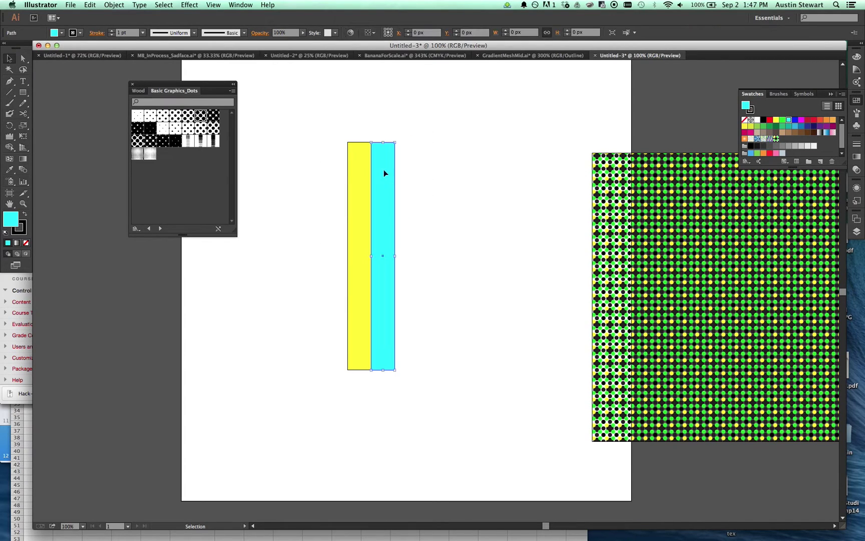
pyautogui.click(114, 5)
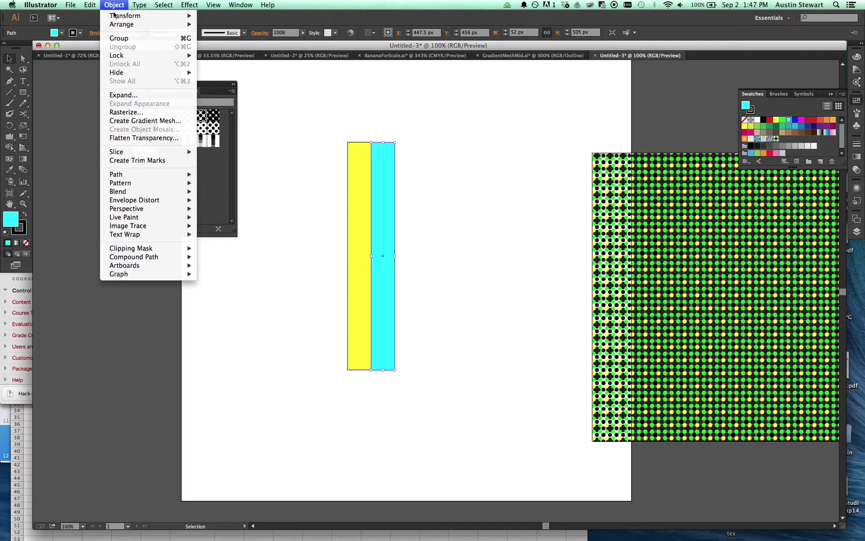
pyautogui.moveTo(150, 183)
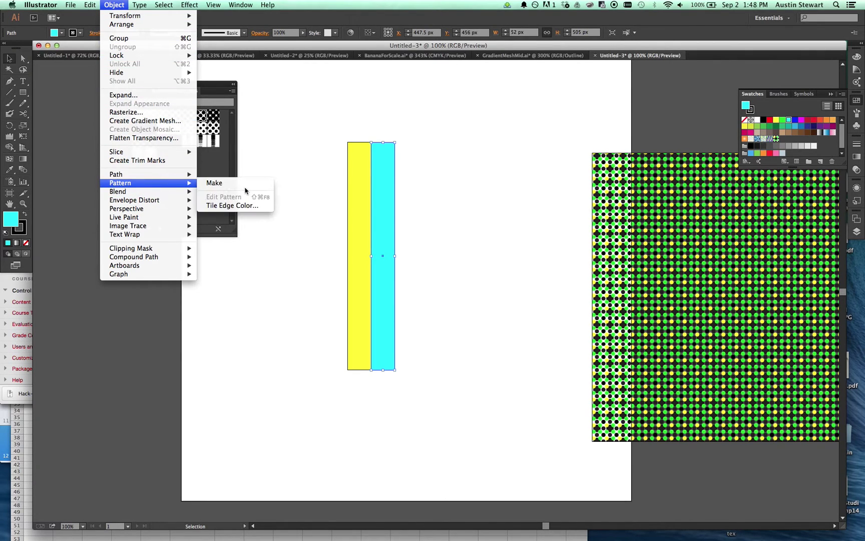
pyautogui.click(232, 183)
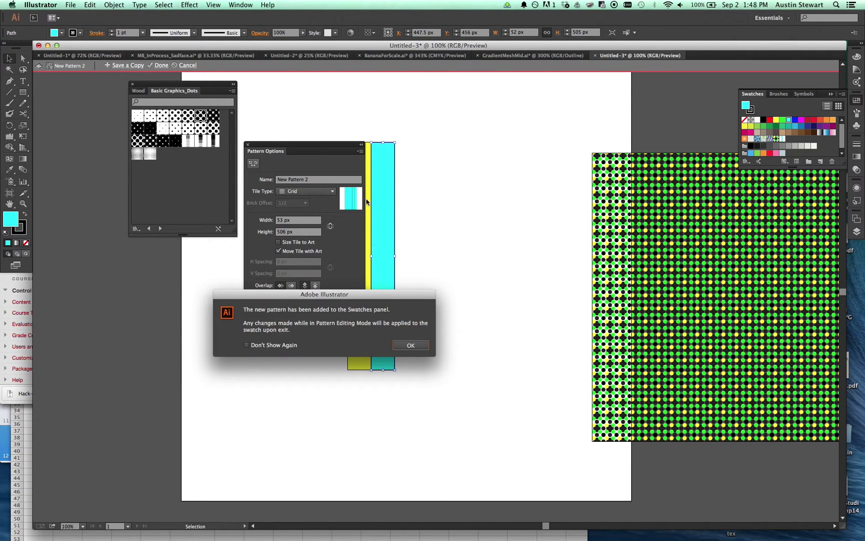
pyautogui.click(411, 345)
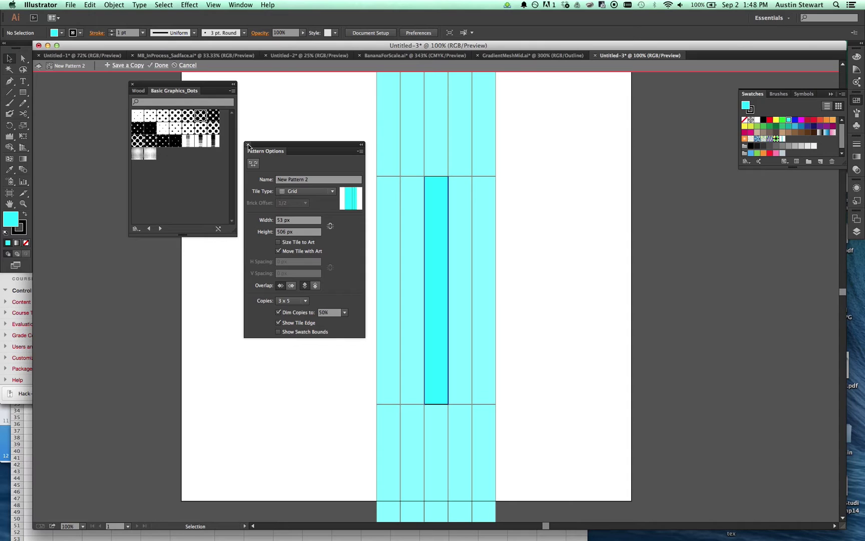
pyautogui.click(188, 65)
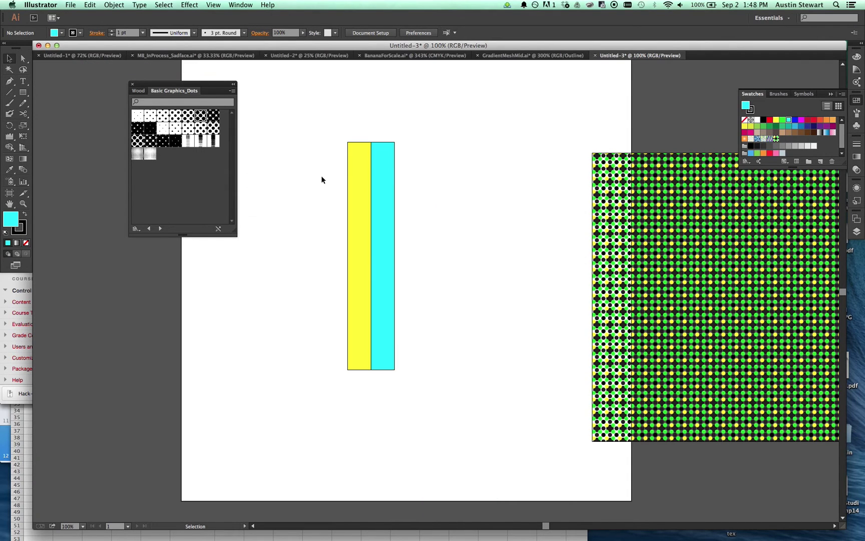
# Make a new pattern from the yellow and cyan bars together.
pyautogui.moveTo(332, 124); pyautogui.dragTo(486, 317)
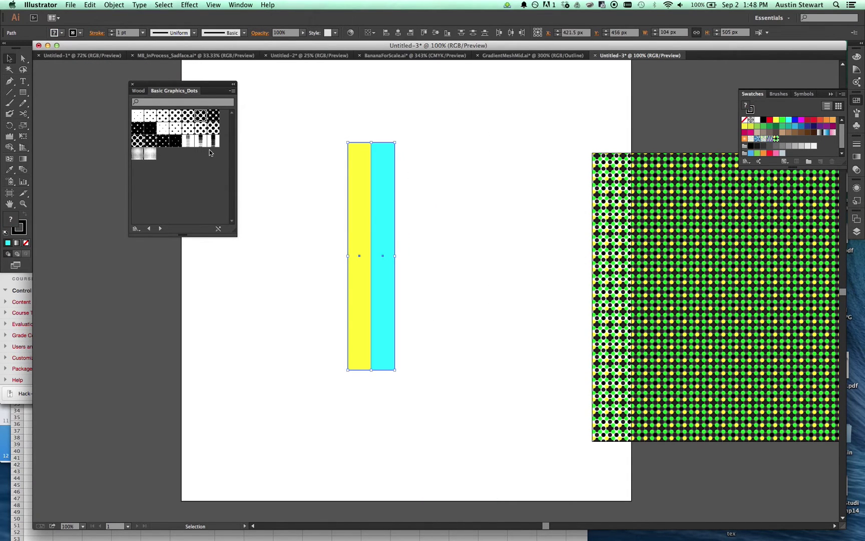
pyautogui.click(108, 4)
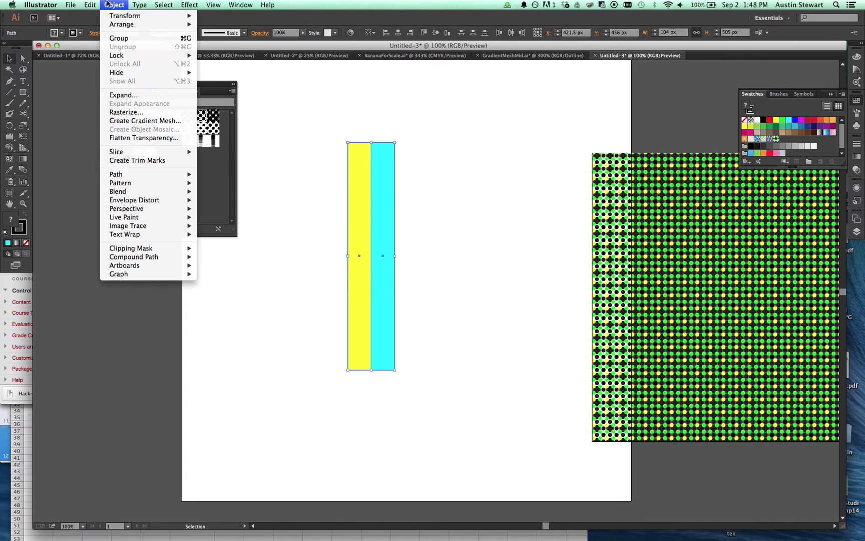
pyautogui.moveTo(165, 183)
pyautogui.click(227, 185)
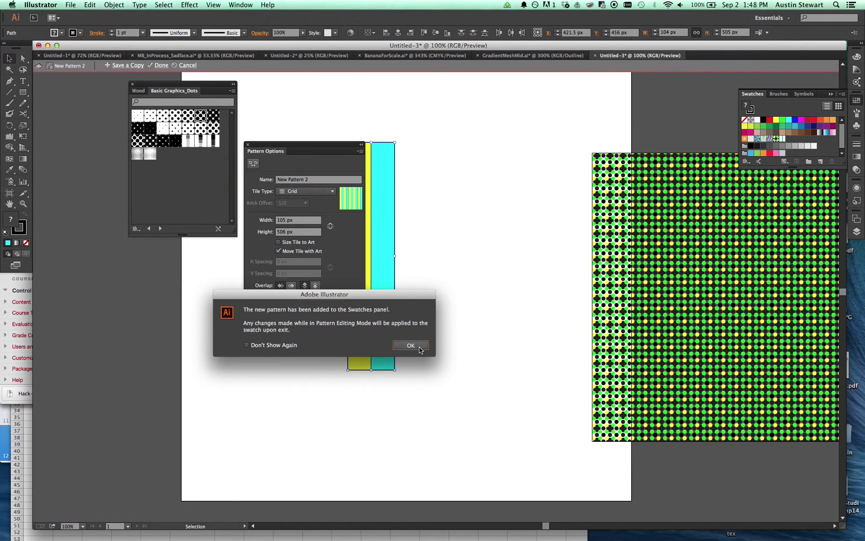
pyautogui.click(410, 346)
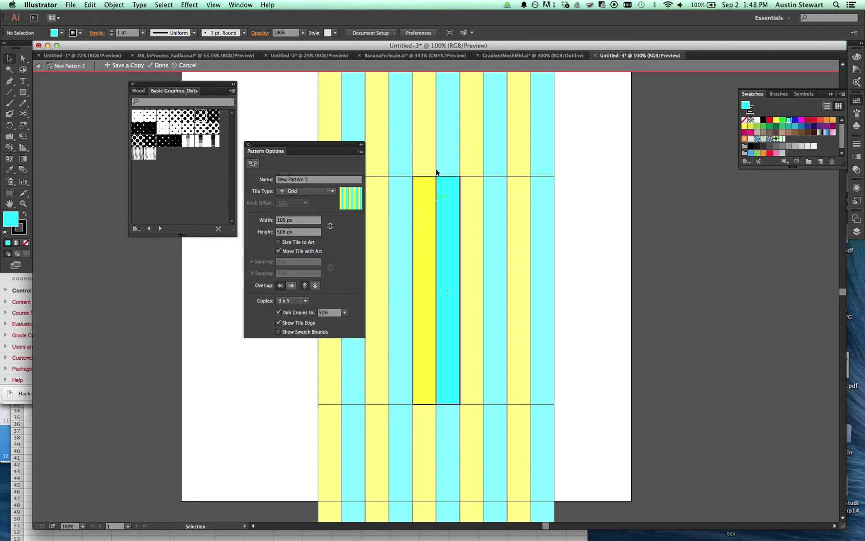
# Remove the stroke from both the yellow and cyan bars in the pattern tile.
pyautogui.click(445, 241)
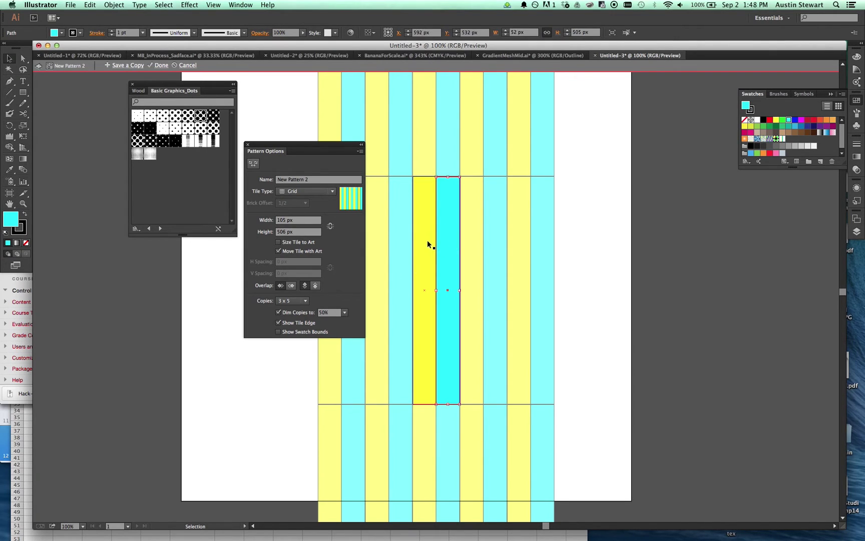
pyautogui.keyDown('shift'); pyautogui.click(426, 240); pyautogui.keyUp('shift')
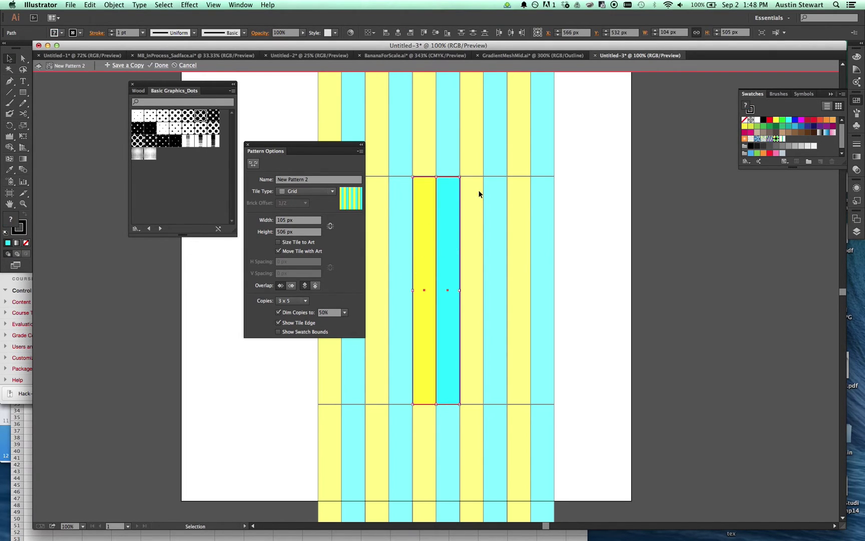
pyautogui.click(72, 33)
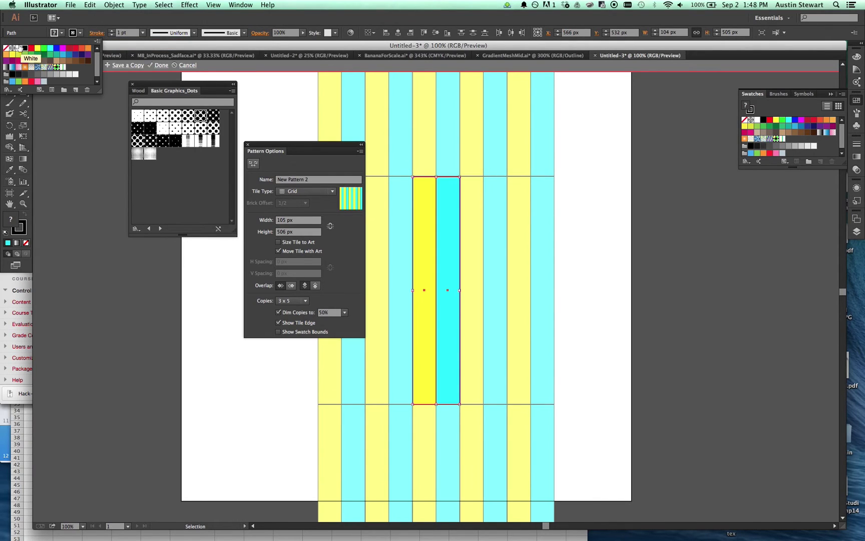
pyautogui.click(6, 48)
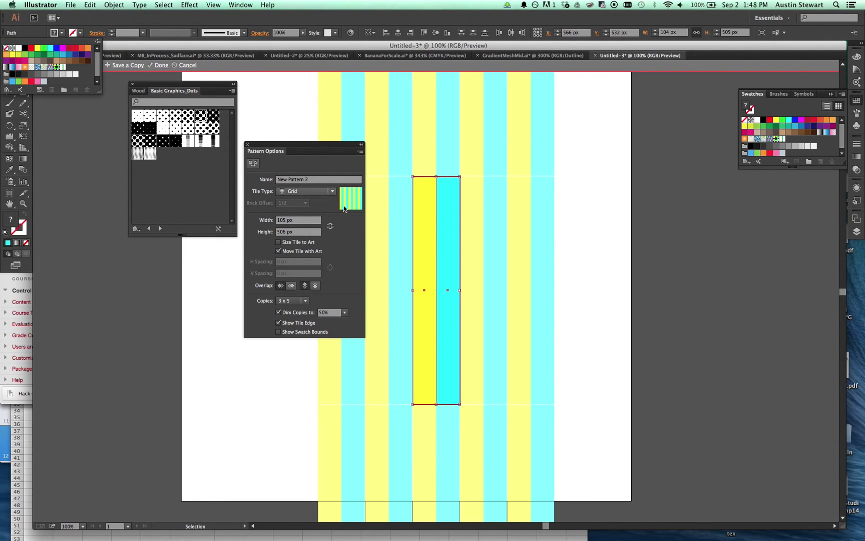
# Set the stripe pattern tile's height to 504 px and finish editing the pattern.
pyautogui.click(630, 235)
pyautogui.click(630, 235)
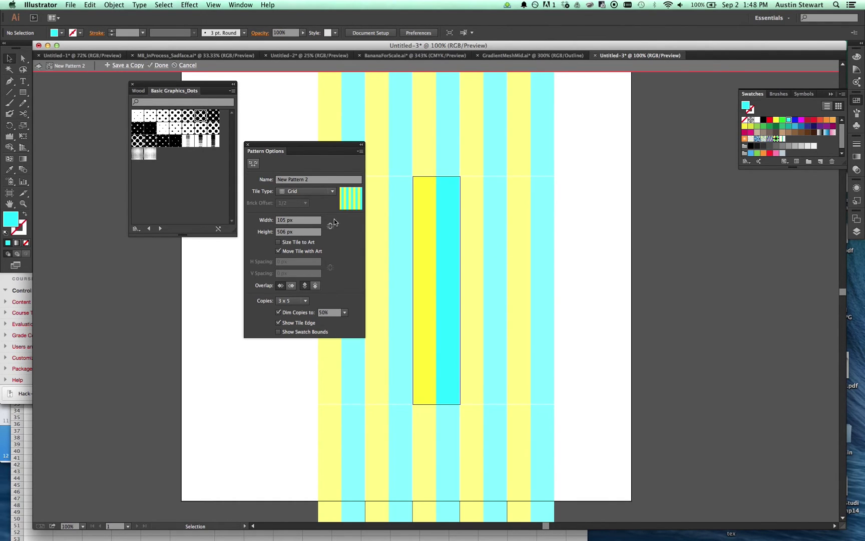
pyautogui.click(419, 220)
pyautogui.click(286, 233)
pyautogui.moveTo(277, 232); pyautogui.dragTo(282, 231)
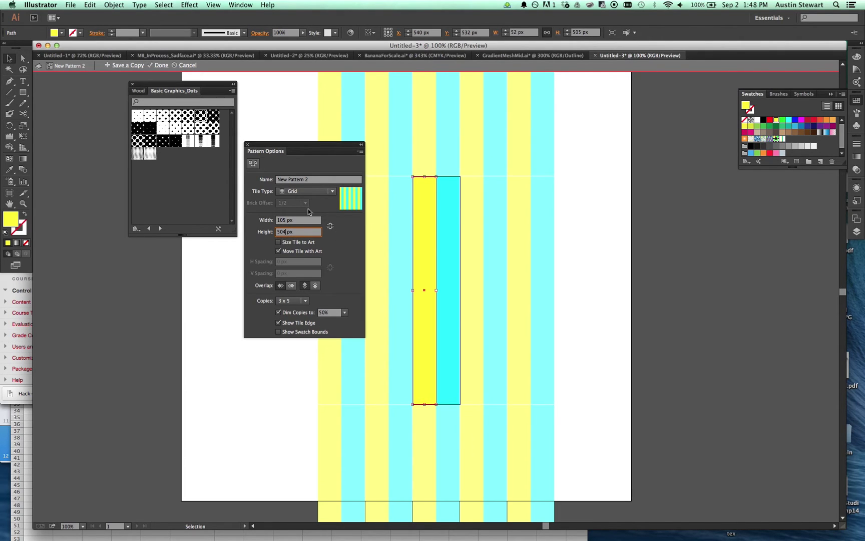
pyautogui.click(299, 222)
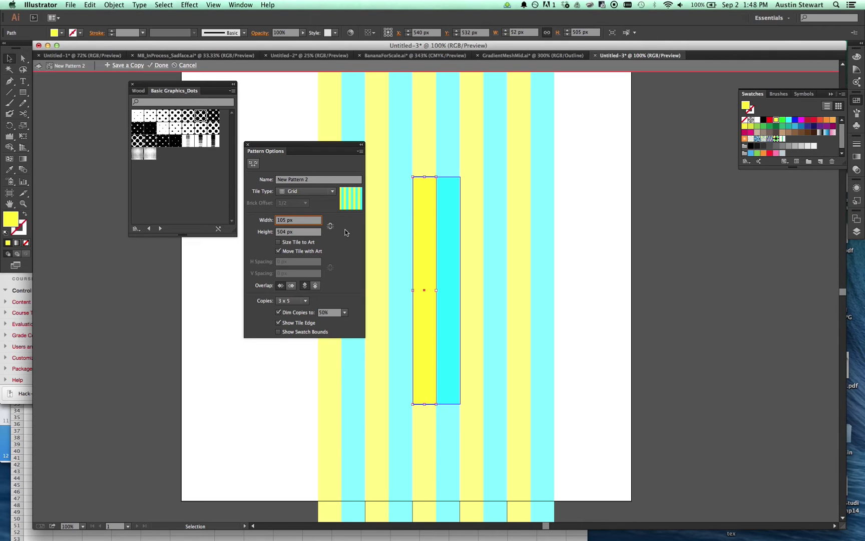
pyautogui.click(159, 66)
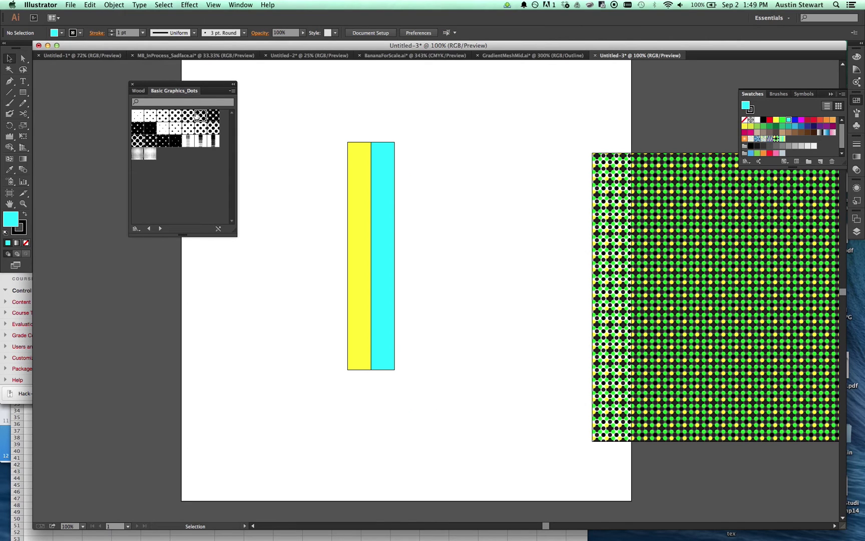
# Draw a rounded rectangle about 437 × 422 px over the artboard's lower left edge and fill it with the yellow and cyan stripe pattern.
pyautogui.click(20, 94)
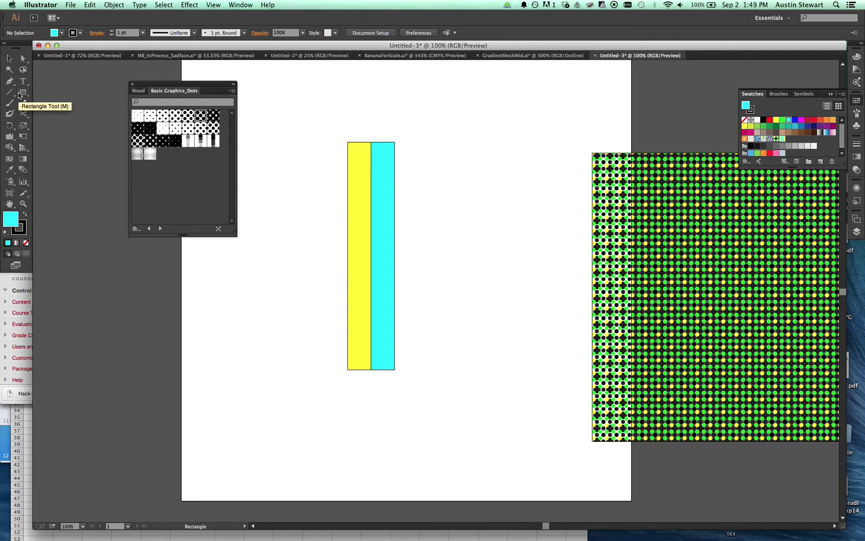
pyautogui.moveTo(22, 93); pyautogui.dragTo(55, 103)
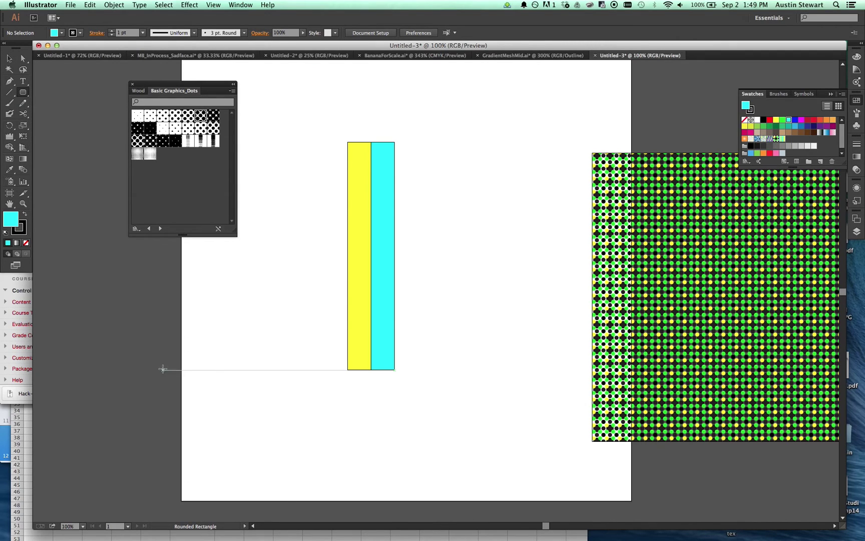
pyautogui.moveTo(112, 278); pyautogui.dragTo(307, 468)
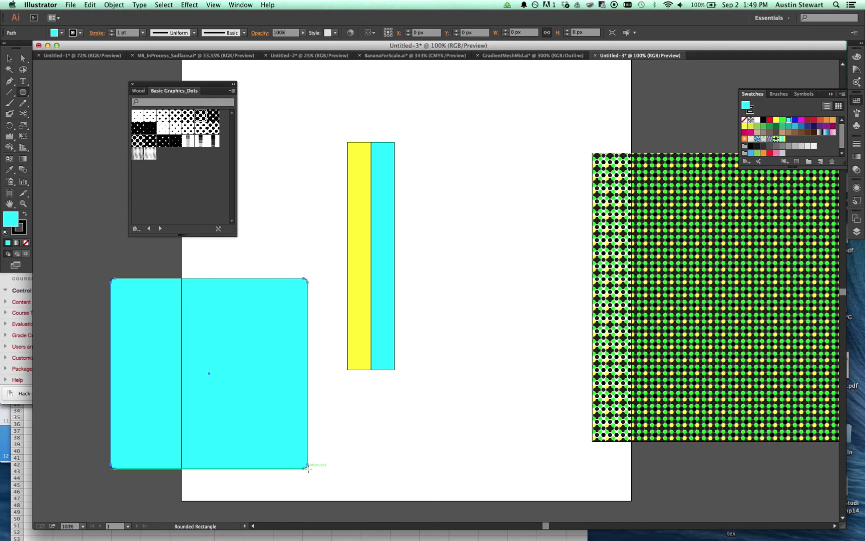
pyautogui.click(61, 34)
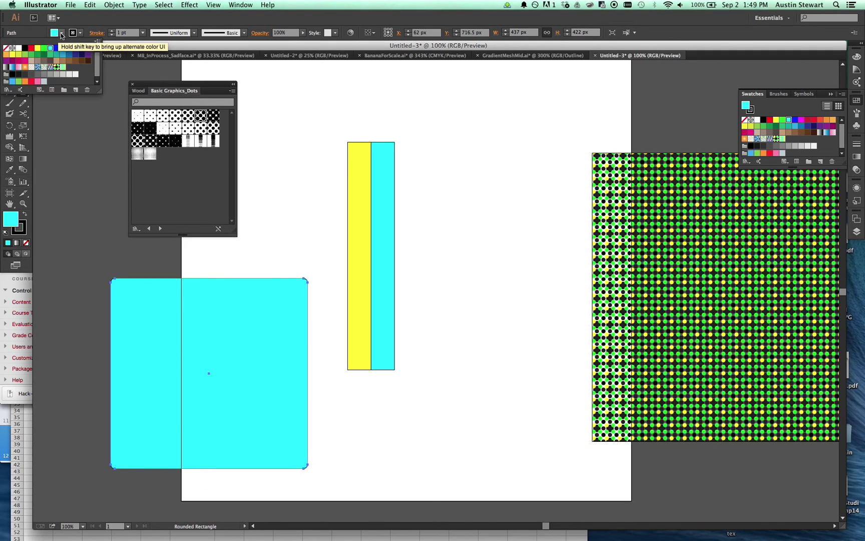
pyautogui.click(62, 67)
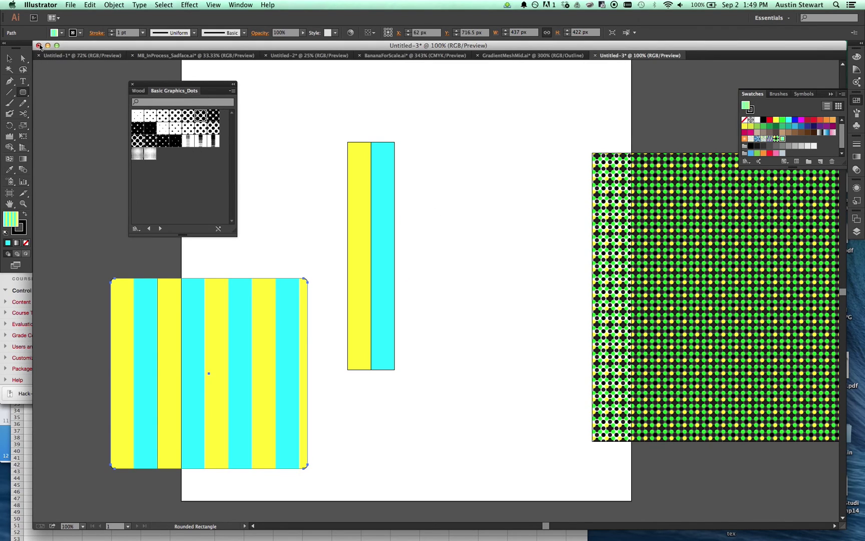
# Reopen the yellow and cyan stripe swatch, New Pattern 2, in pattern editing mode.
pyautogui.click(62, 36)
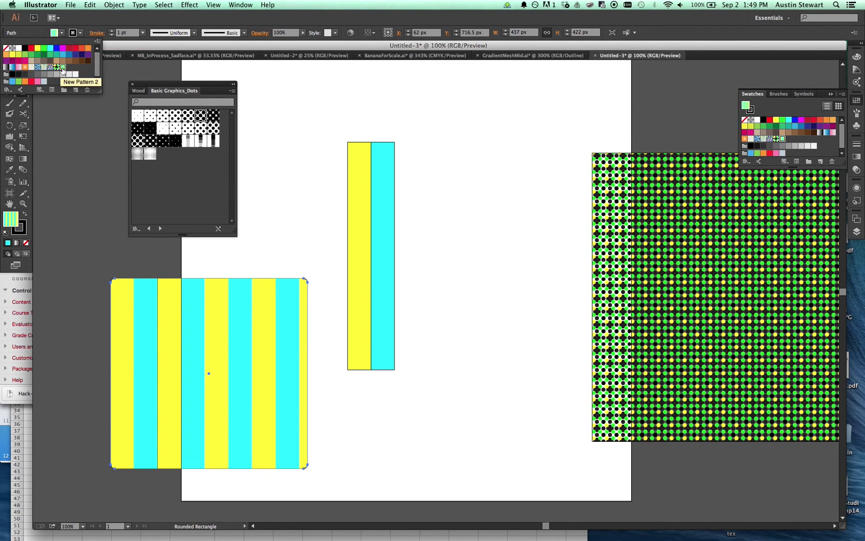
pyautogui.doubleClick(62, 68)
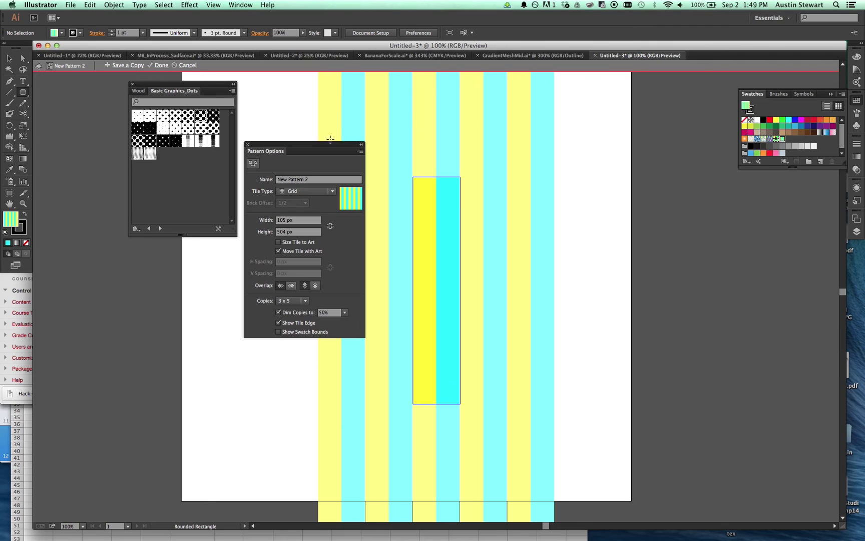
pyautogui.moveTo(310, 148); pyautogui.dragTo(326, 119)
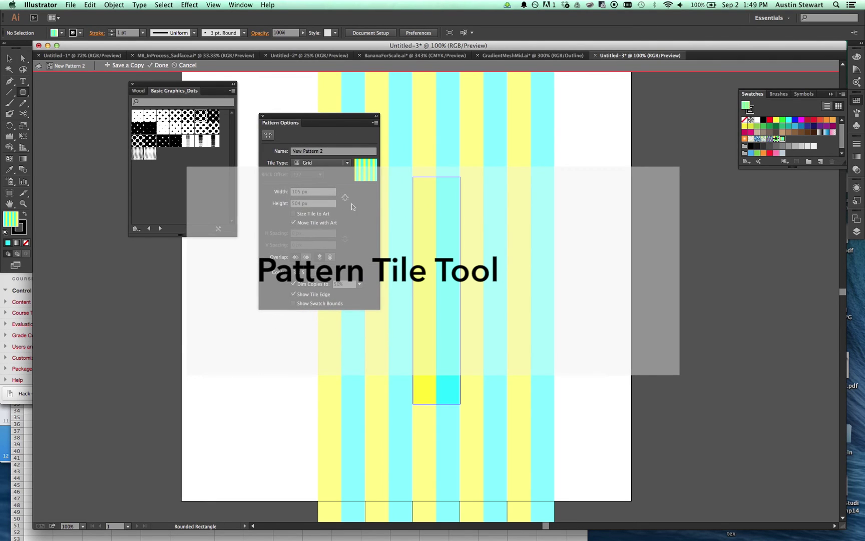
# Enlarge the tile around the yellow and cyan bars to about 209 × 609 px with the Pattern Tile tool.
pyautogui.click(268, 136)
pyautogui.moveTo(461, 177); pyautogui.dragTo(484, 159)
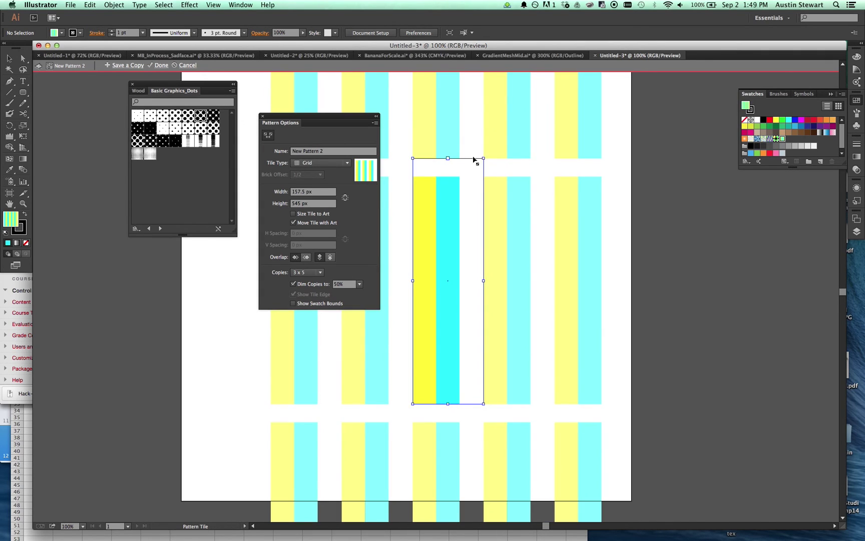
pyautogui.moveTo(413, 158); pyautogui.dragTo(397, 159)
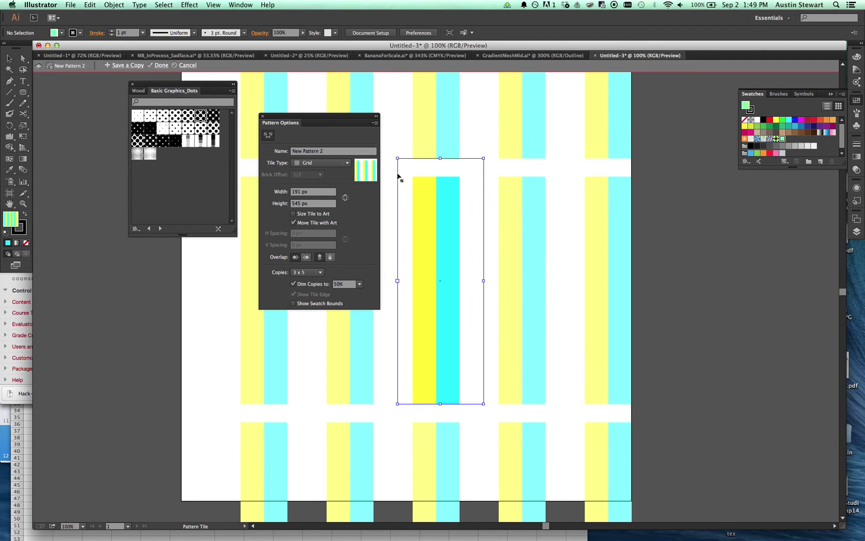
pyautogui.moveTo(397, 404); pyautogui.dragTo(390, 411)
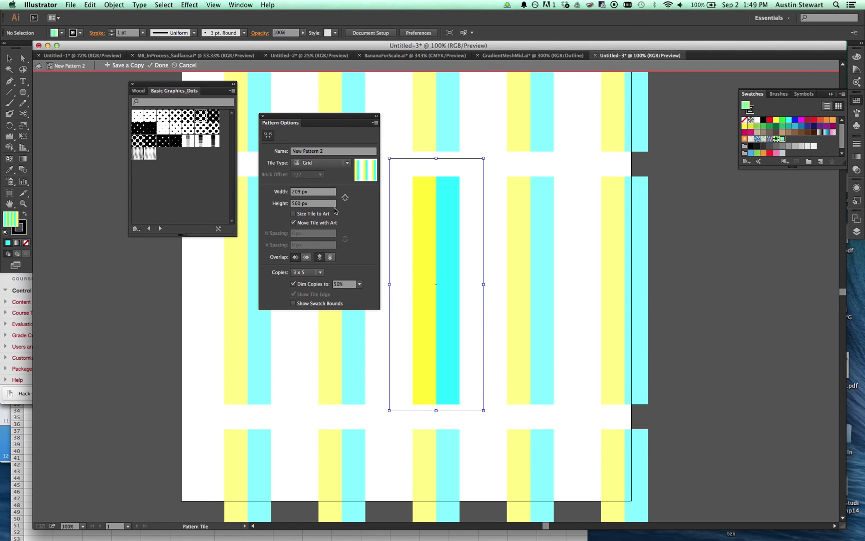
pyautogui.moveTo(436, 285)
pyautogui.mouseDown()
pyautogui.moveTo(460, 287)
pyautogui.moveTo(429, 285)
pyautogui.mouseUp()
pyautogui.moveTo(429, 160)
pyautogui.mouseDown()
pyautogui.moveTo(429, 230)
pyautogui.moveTo(429, 143)
pyautogui.mouseUp()
pyautogui.moveTo(433, 282); pyautogui.dragTo(439, 280)
pyautogui.moveTo(436, 412); pyautogui.dragTo(437, 417)
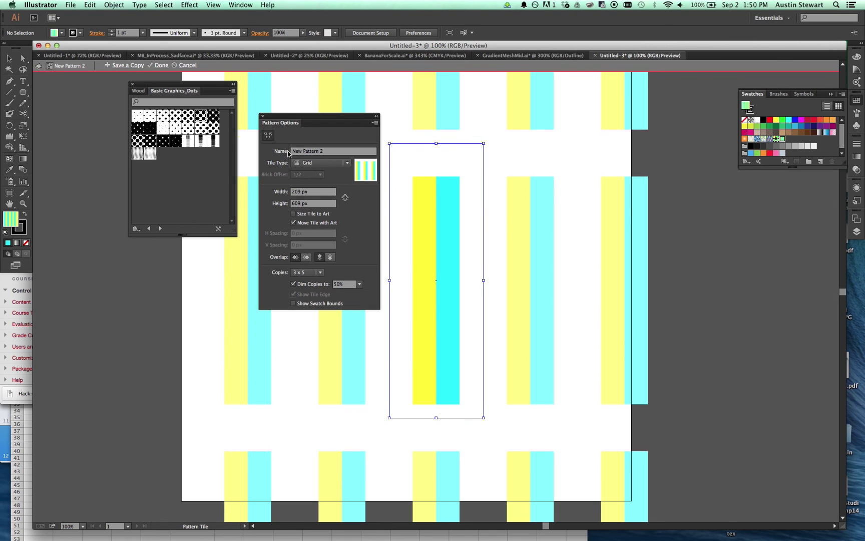
# Change the tile type to Hex by Column and resize the hexagonal tile to about 232 × 283 px.
pyautogui.click(331, 163)
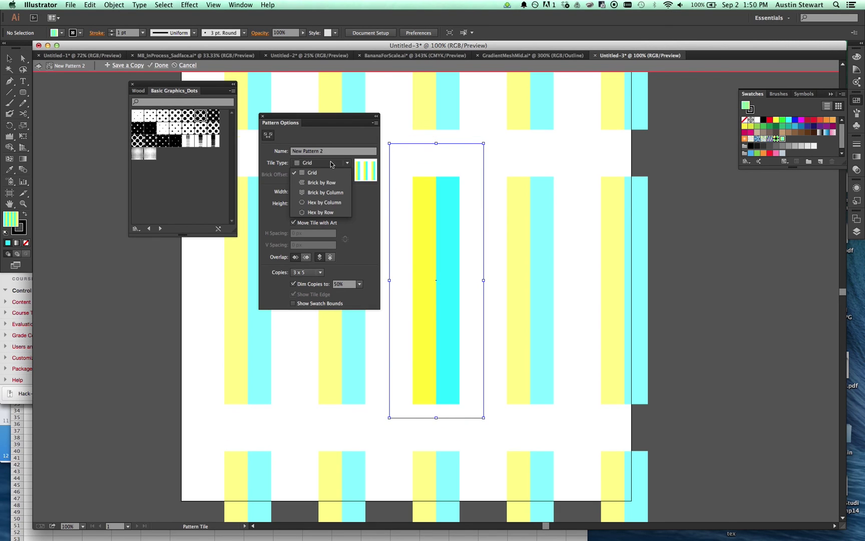
pyautogui.click(322, 203)
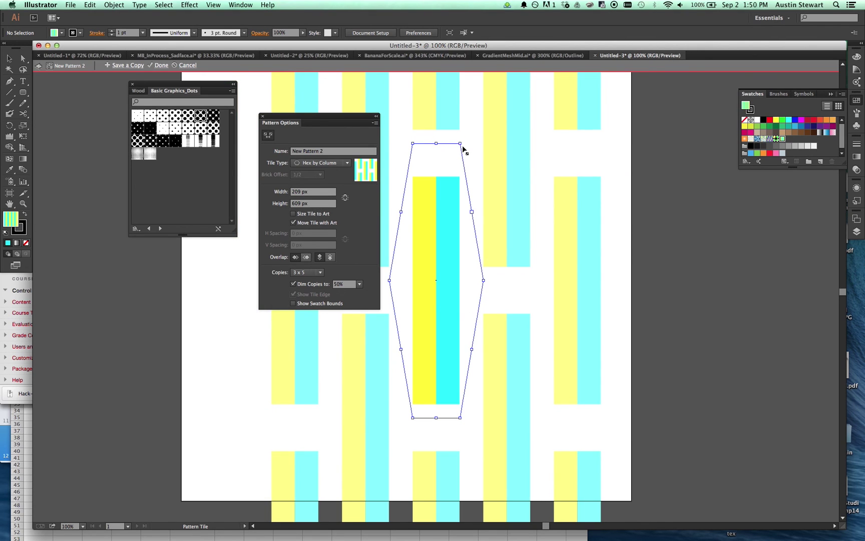
pyautogui.moveTo(460, 143)
pyautogui.mouseDown()
pyautogui.moveTo(456, 164)
pyautogui.moveTo(486, 169)
pyautogui.moveTo(498, 155)
pyautogui.moveTo(469, 151)
pyautogui.mouseUp()
pyautogui.moveTo(484, 222)
pyautogui.mouseDown()
pyautogui.moveTo(494, 210)
pyautogui.moveTo(523, 220)
pyautogui.moveTo(520, 300)
pyautogui.moveTo(477, 216)
pyautogui.mouseUp()
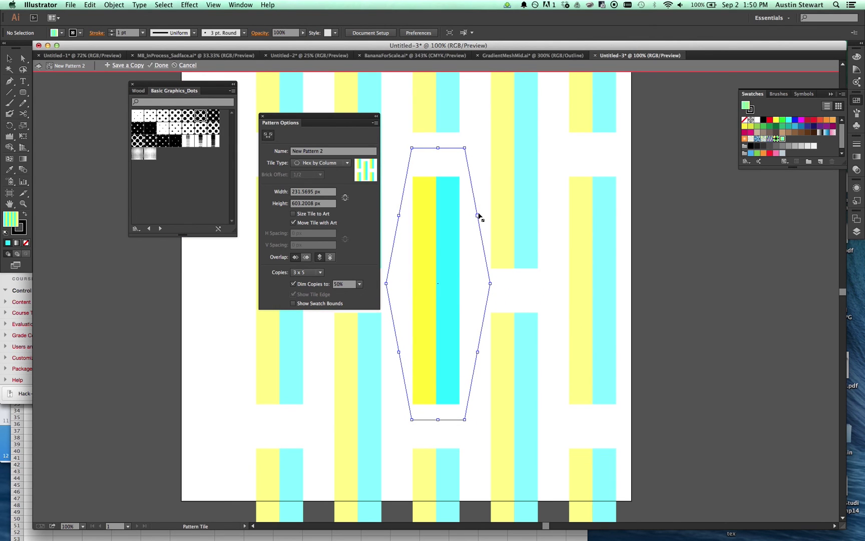
pyautogui.moveTo(438, 149); pyautogui.dragTo(428, 199)
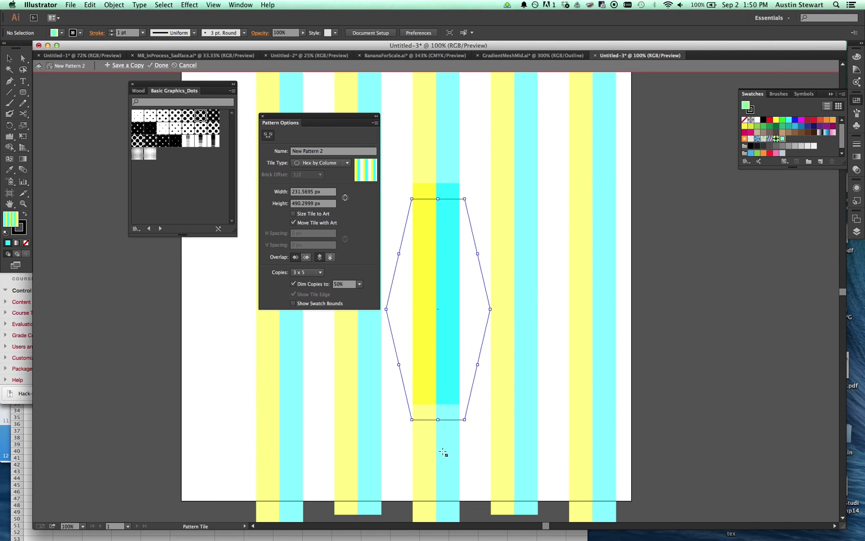
pyautogui.moveTo(443, 423); pyautogui.dragTo(429, 326)
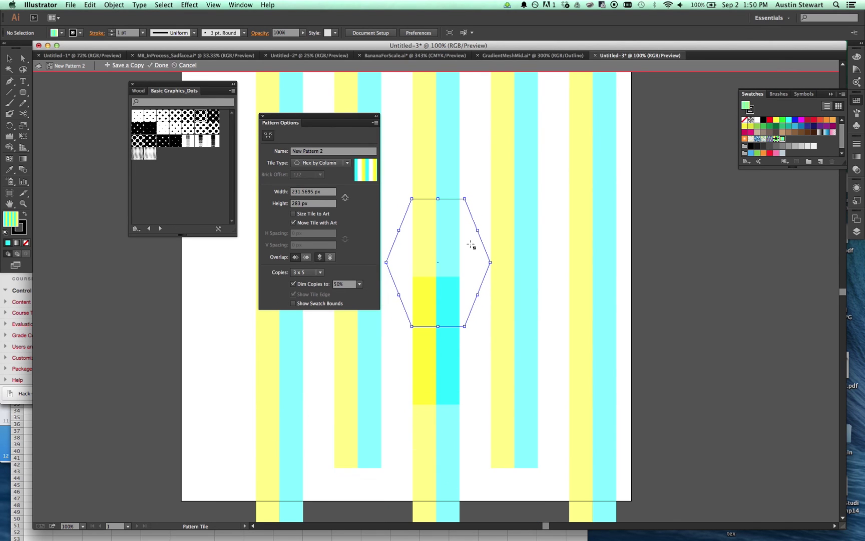